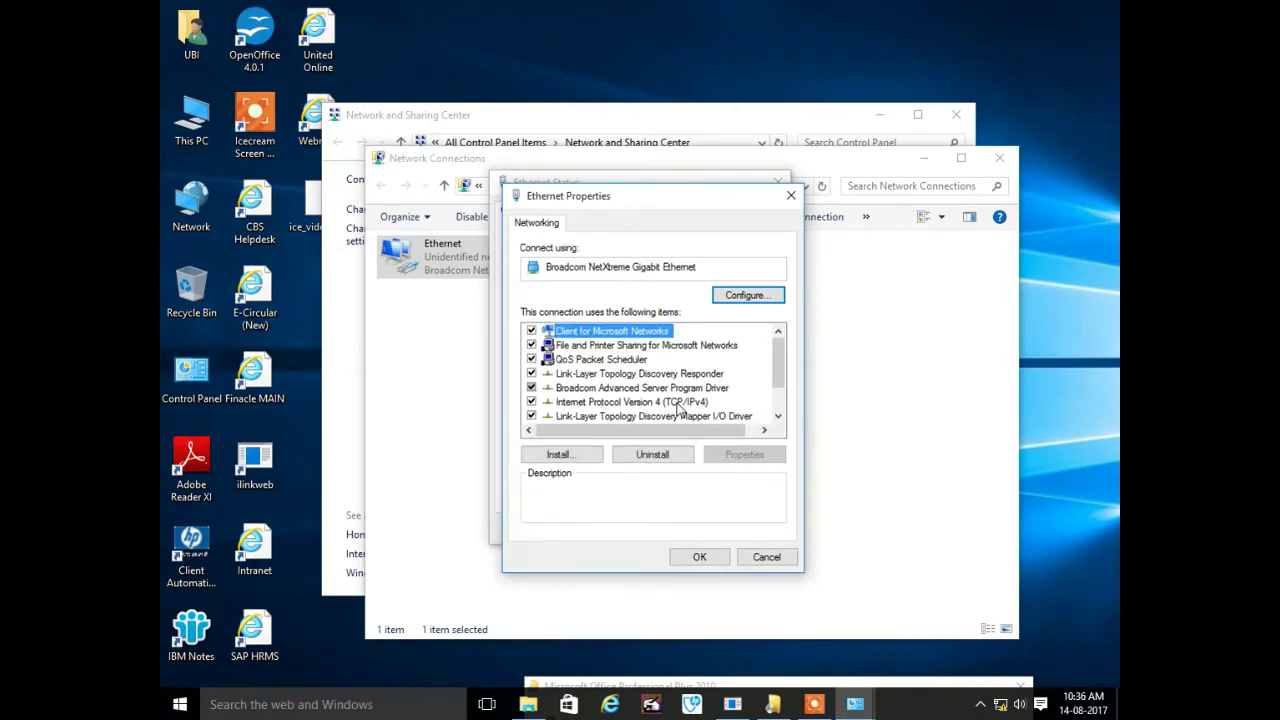
# Set the PC's Ethernet IPv4 address to 192.168.192.169, accepting the gateway warning, and save
pyautogui.doubleClick(715, 401)
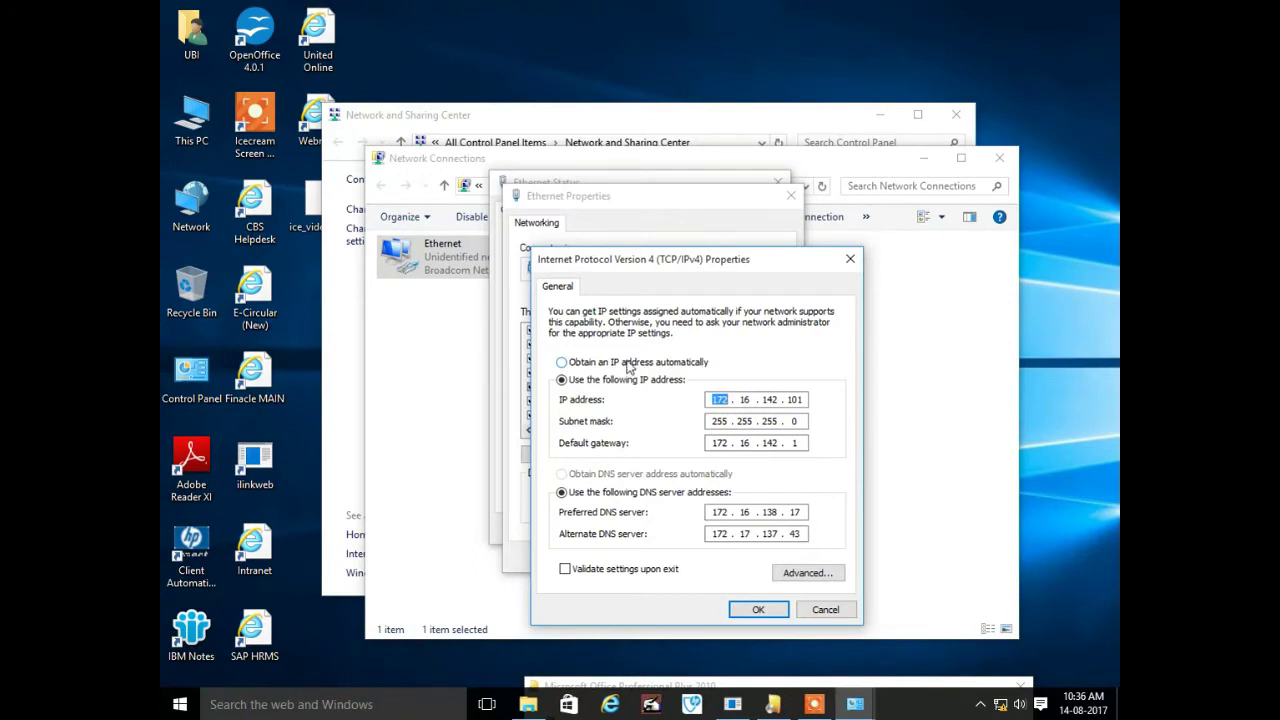
pyautogui.write('192 . 168 . 192 . 169')
pyautogui.press('Return')
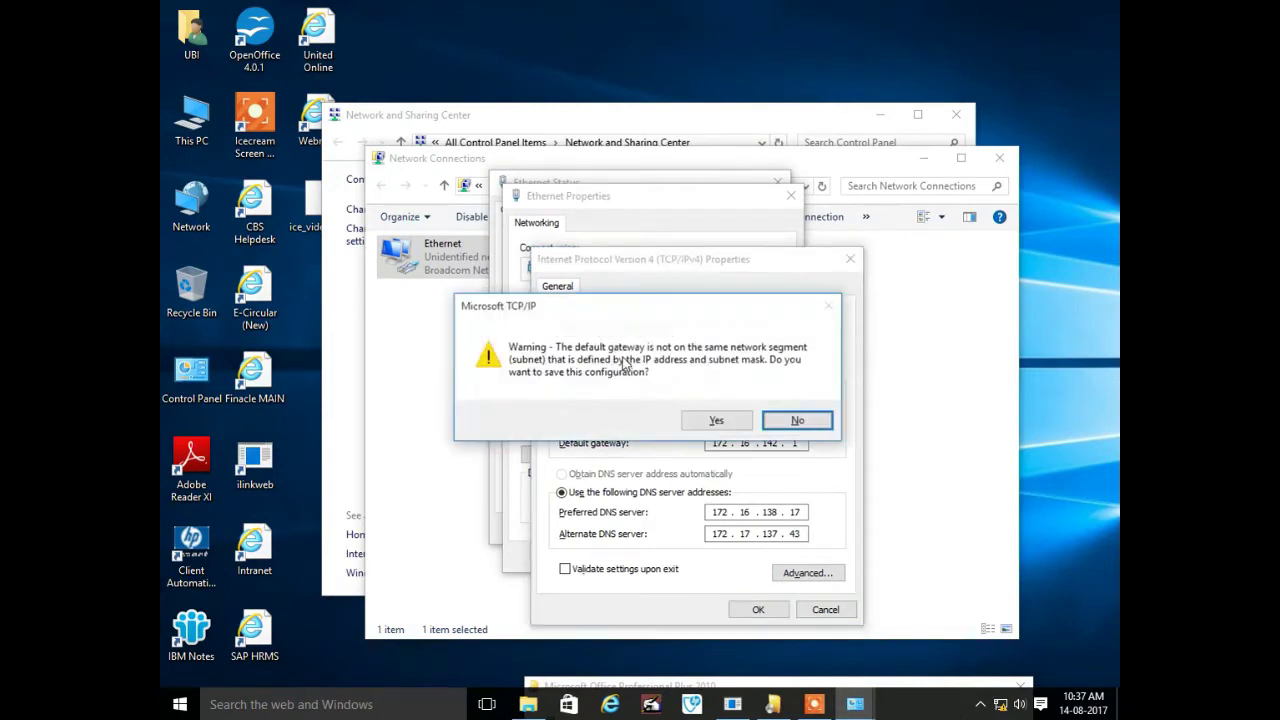
pyautogui.click(797, 420)
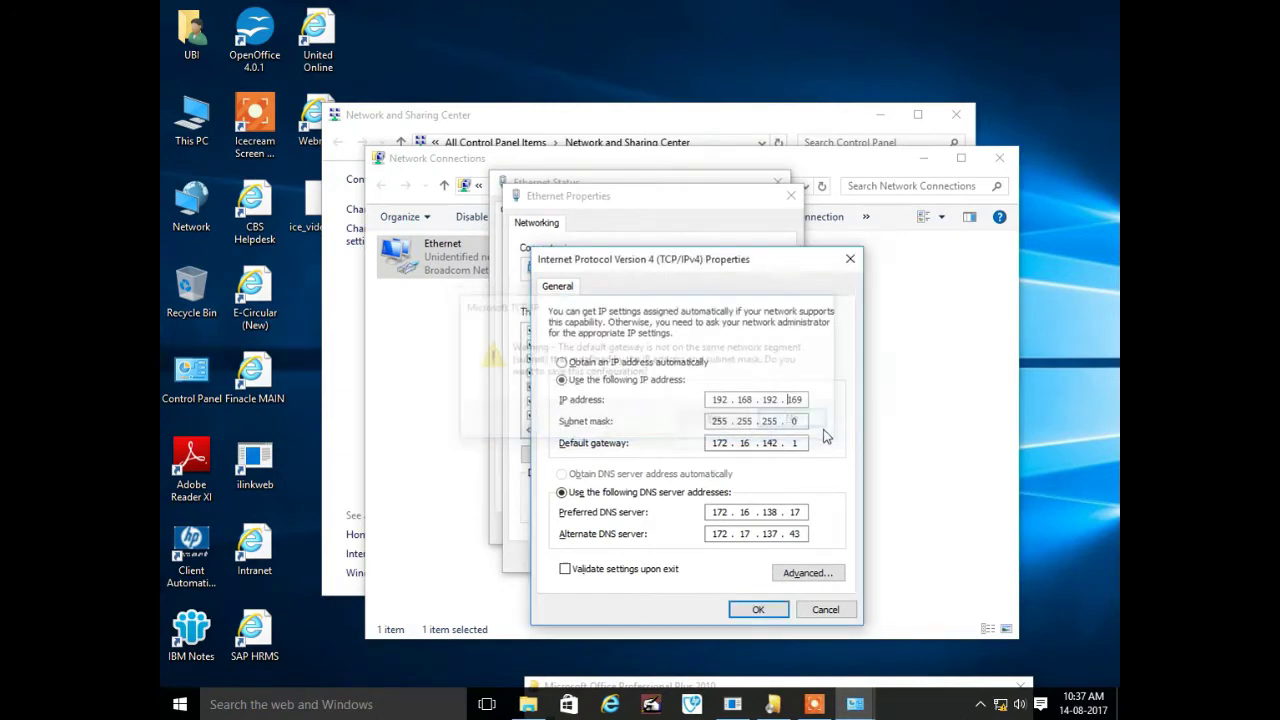
pyautogui.doubleClick(718, 421)
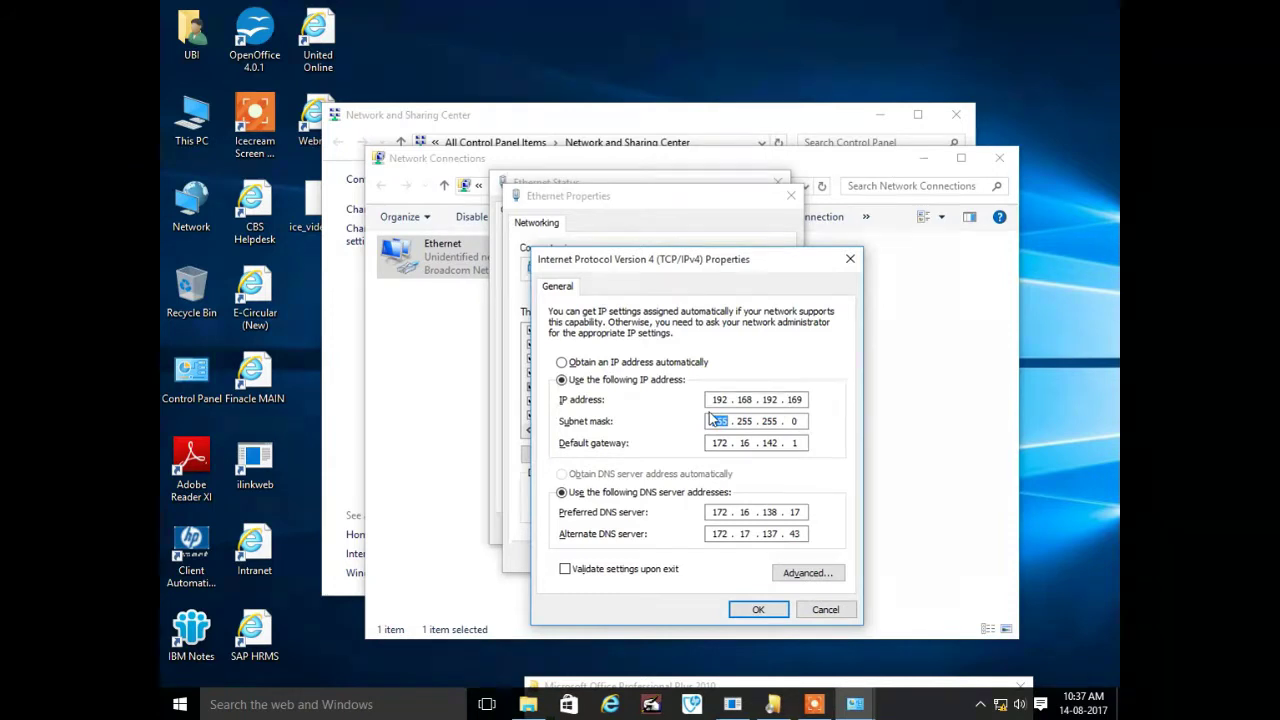
pyautogui.click(798, 443)
pyautogui.click(762, 610)
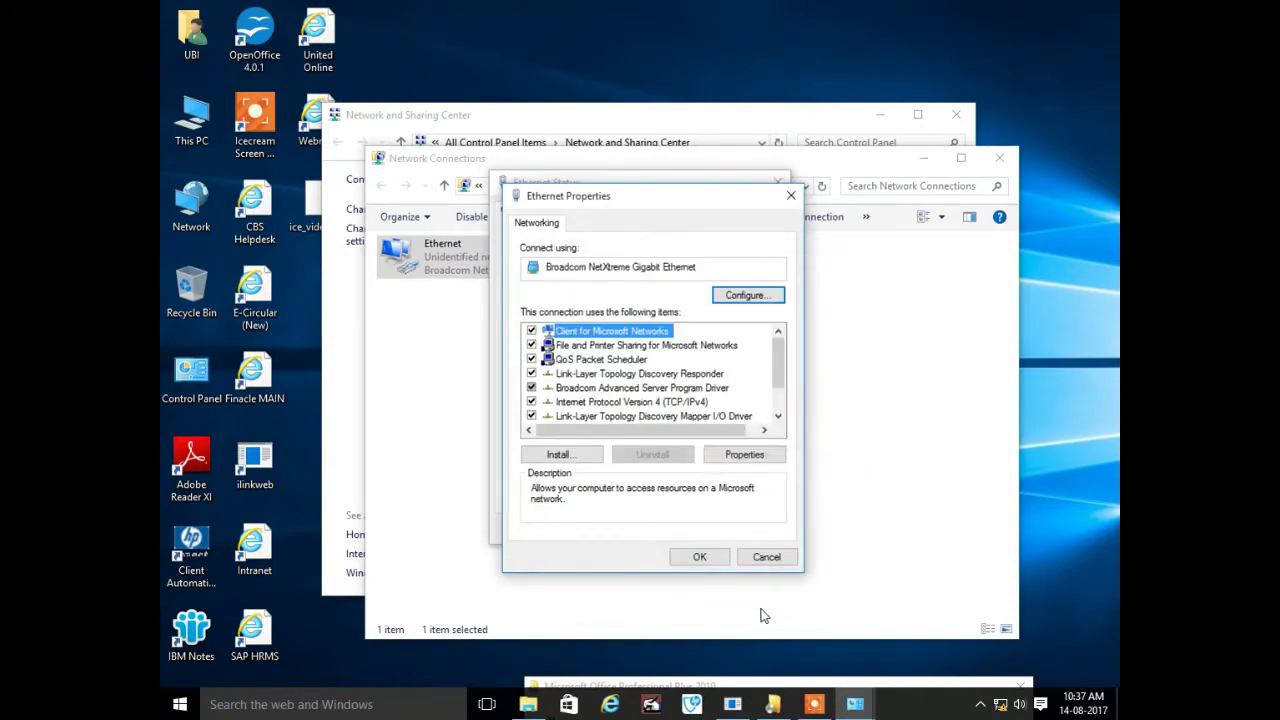
# Close the Ethernet, Network Connections and Sharing Center windows, then refresh the desktop
pyautogui.click(698, 557)
pyautogui.click(757, 533)
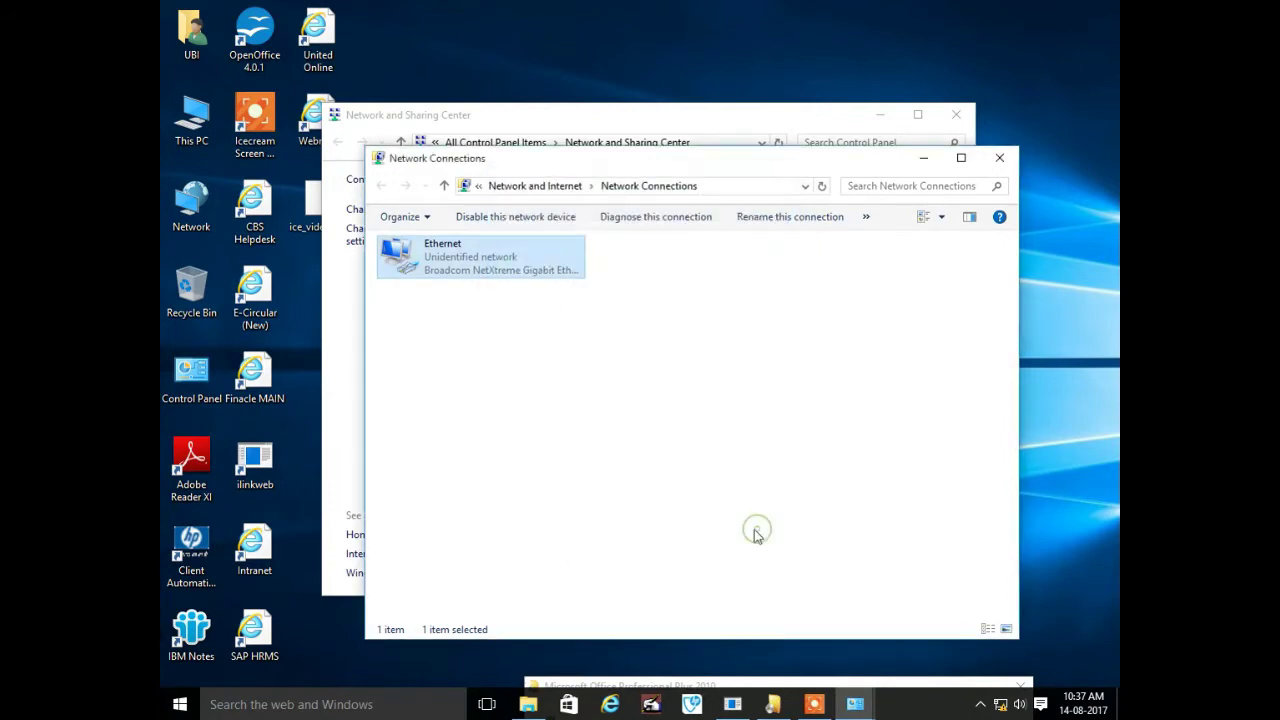
pyautogui.click(999, 157)
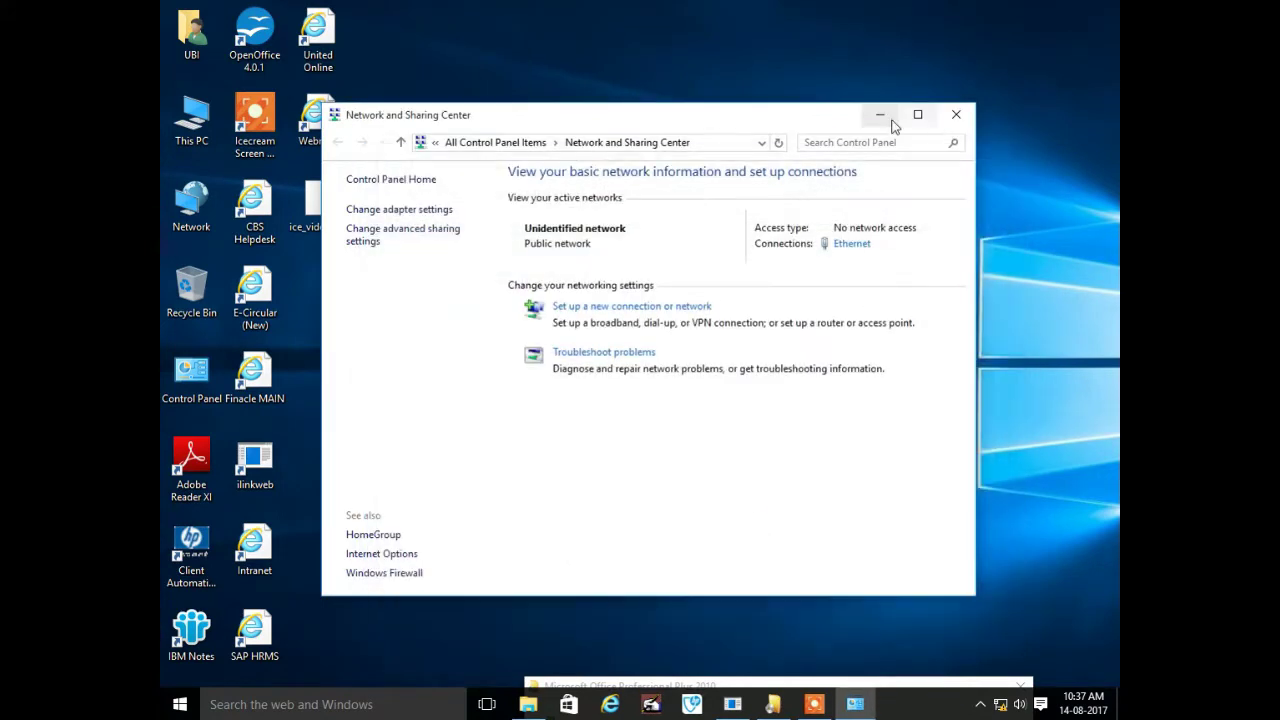
pyautogui.click(946, 114)
pyautogui.rightClick(926, 200)
pyautogui.click(920, 207)
# Ping 192.168.192.168 from Command Prompt, stop after two replies, and close the console
pyautogui.press('super+r')
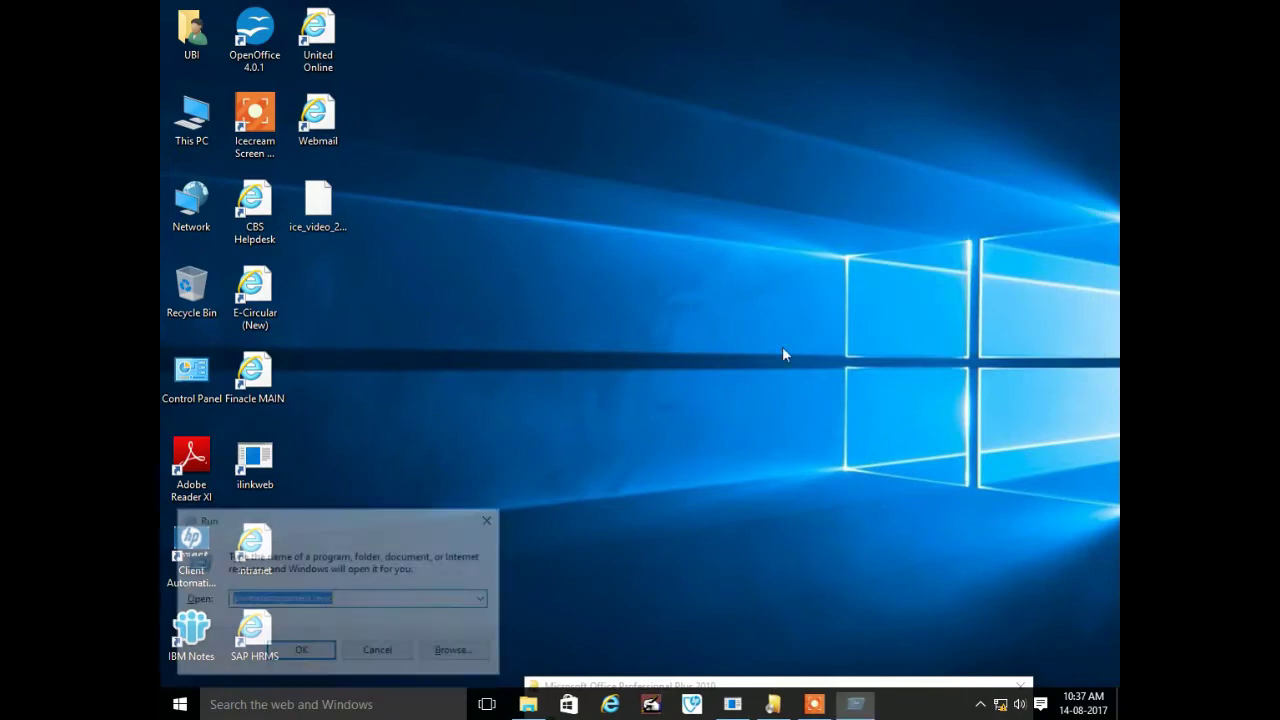
pyautogui.write('cmd')
pyautogui.press('Return')
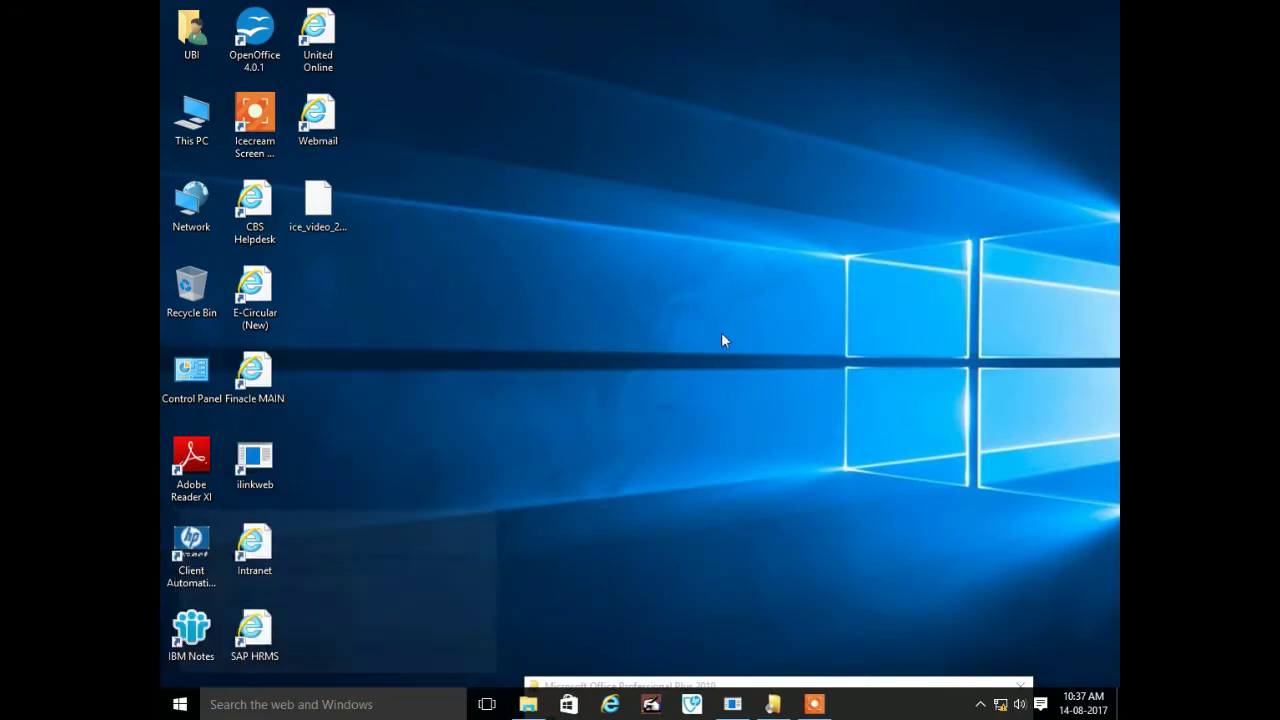
pyautogui.write('ping 1')
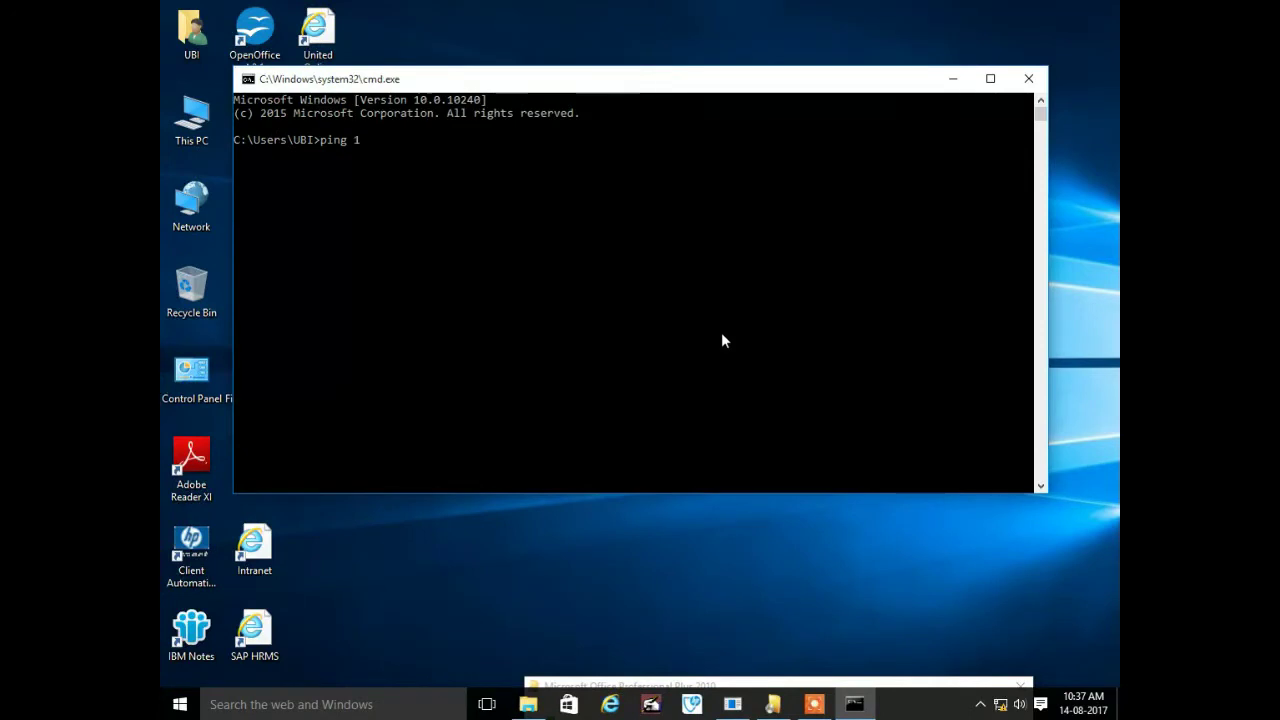
pyautogui.write('92.168.192.168')
pyautogui.press('Return')
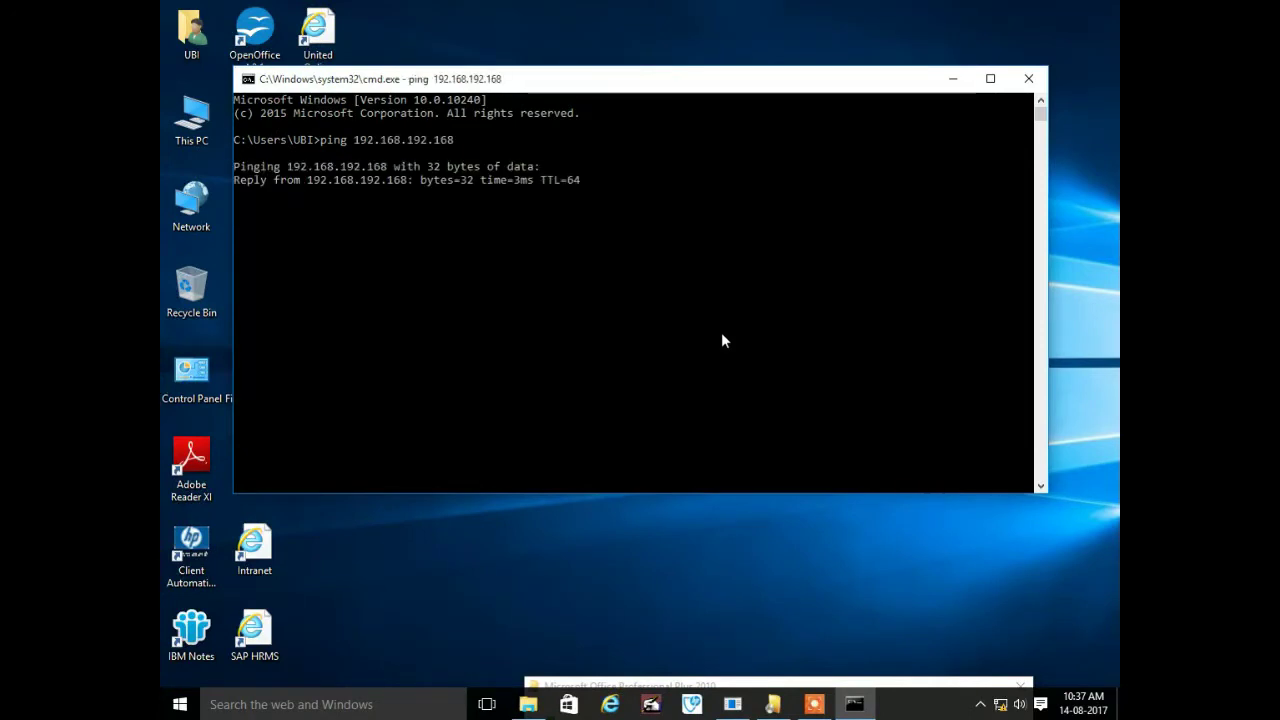
pyautogui.hotkey('ctrl', 'c')
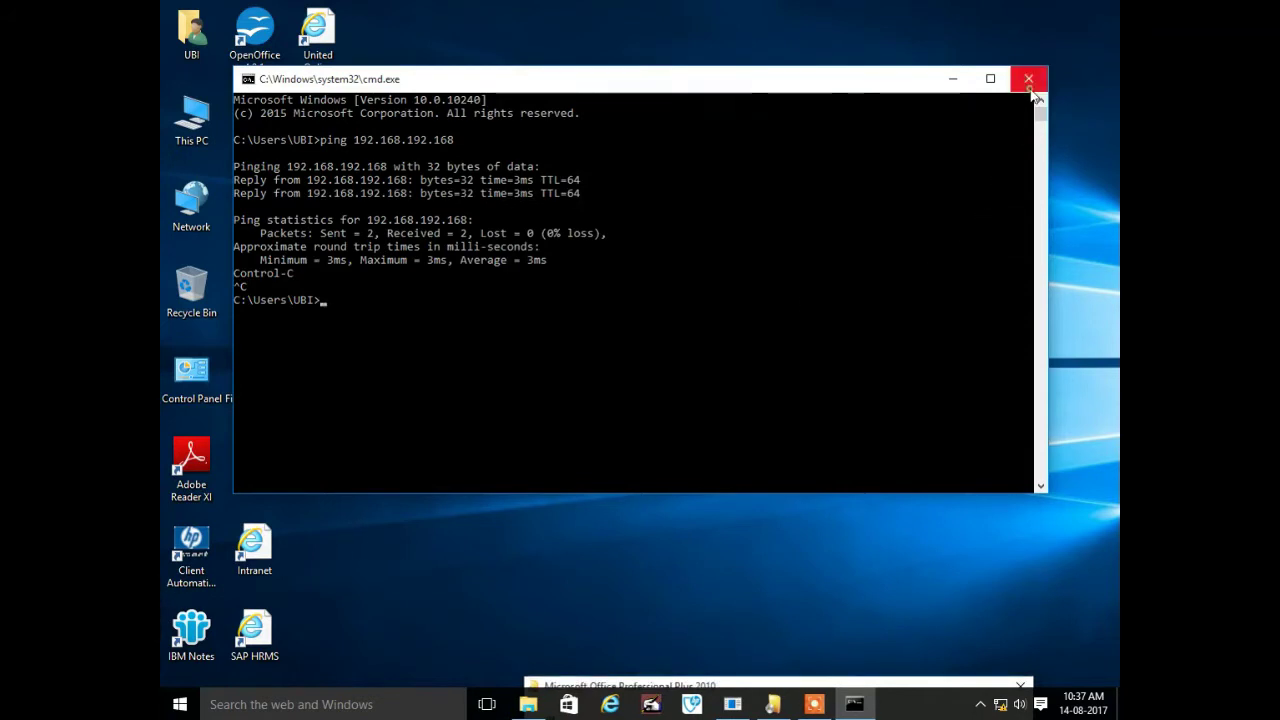
pyautogui.click(1028, 78)
pyautogui.click(612, 704)
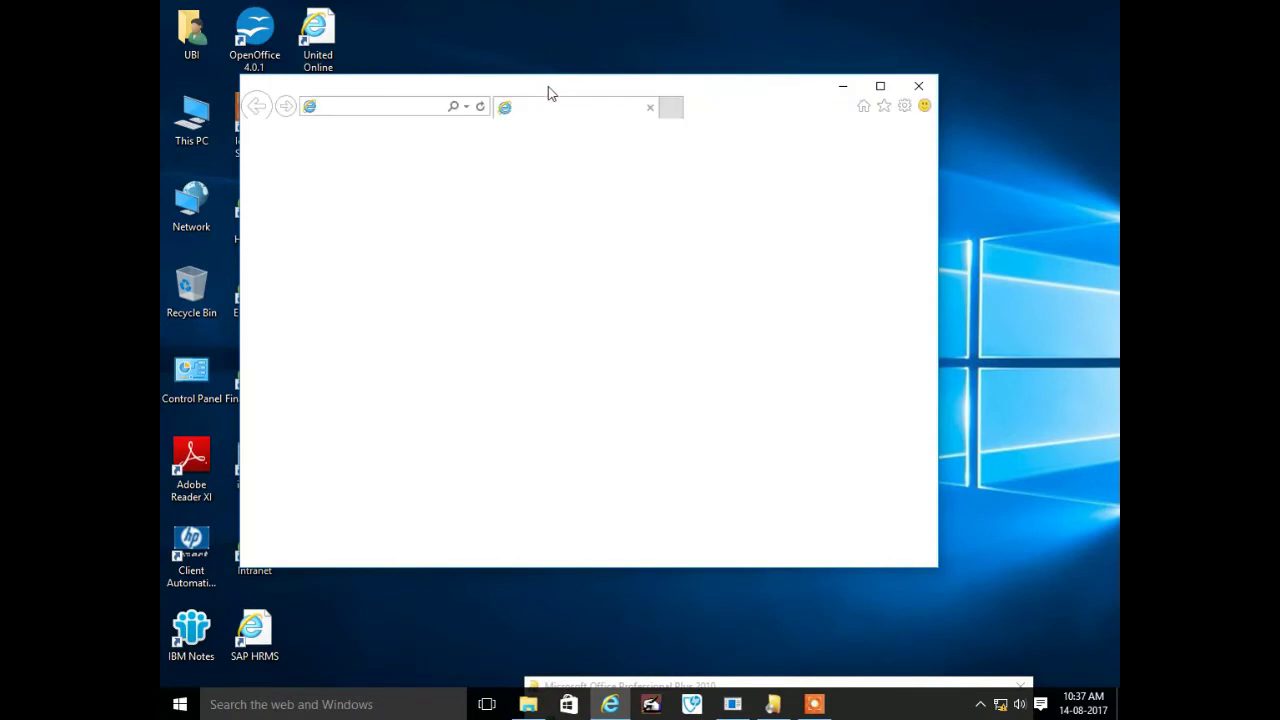
# Load 192.168.192.168 in a maximized Internet Explorer and postpone the Symantec restart reminder by 1 hour
pyautogui.doubleClick(549, 91)
pyautogui.click(338, 34)
pyautogui.write('192.168.')
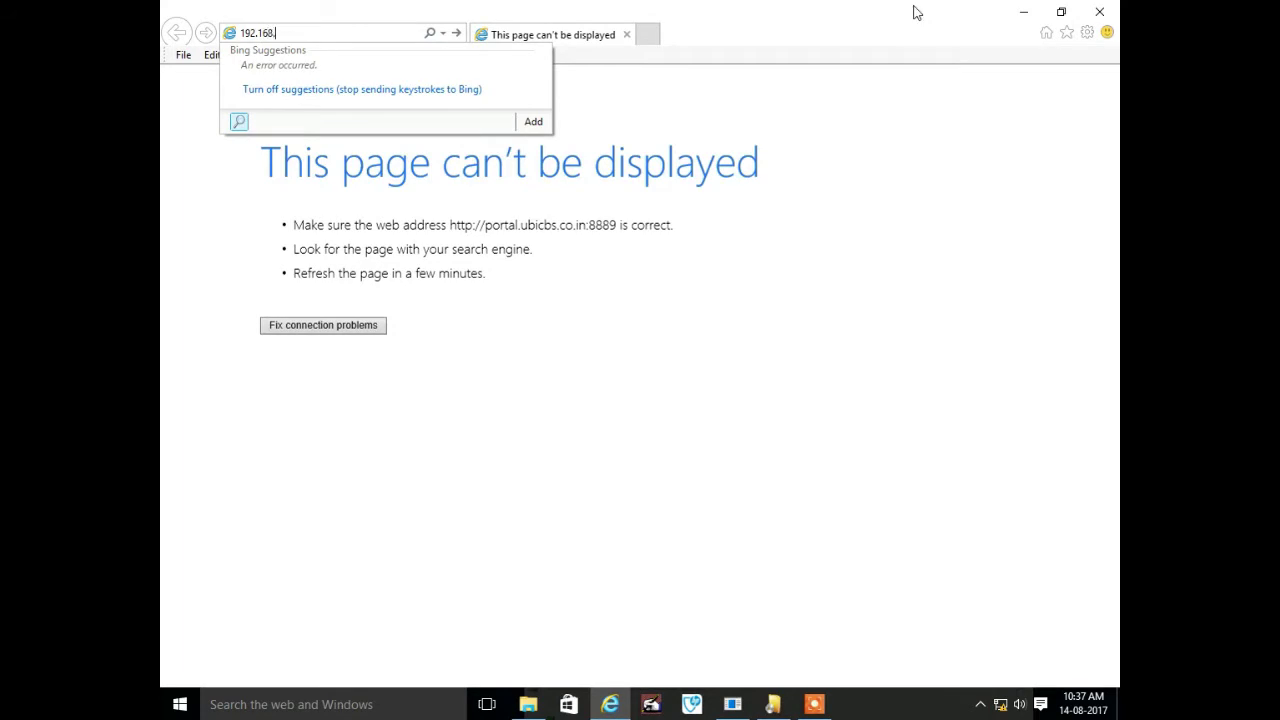
pyautogui.write('192.168')
pyautogui.press('Return')
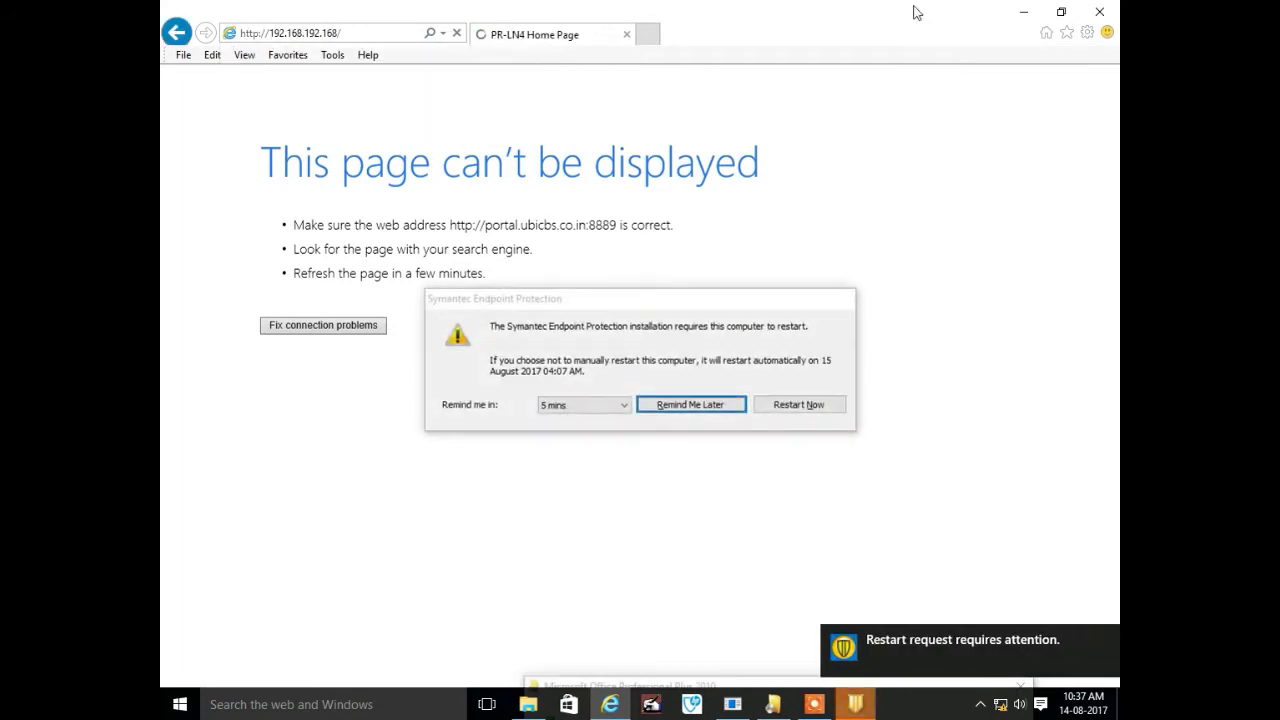
pyautogui.click(622, 404)
pyautogui.click(597, 455)
pyautogui.click(690, 404)
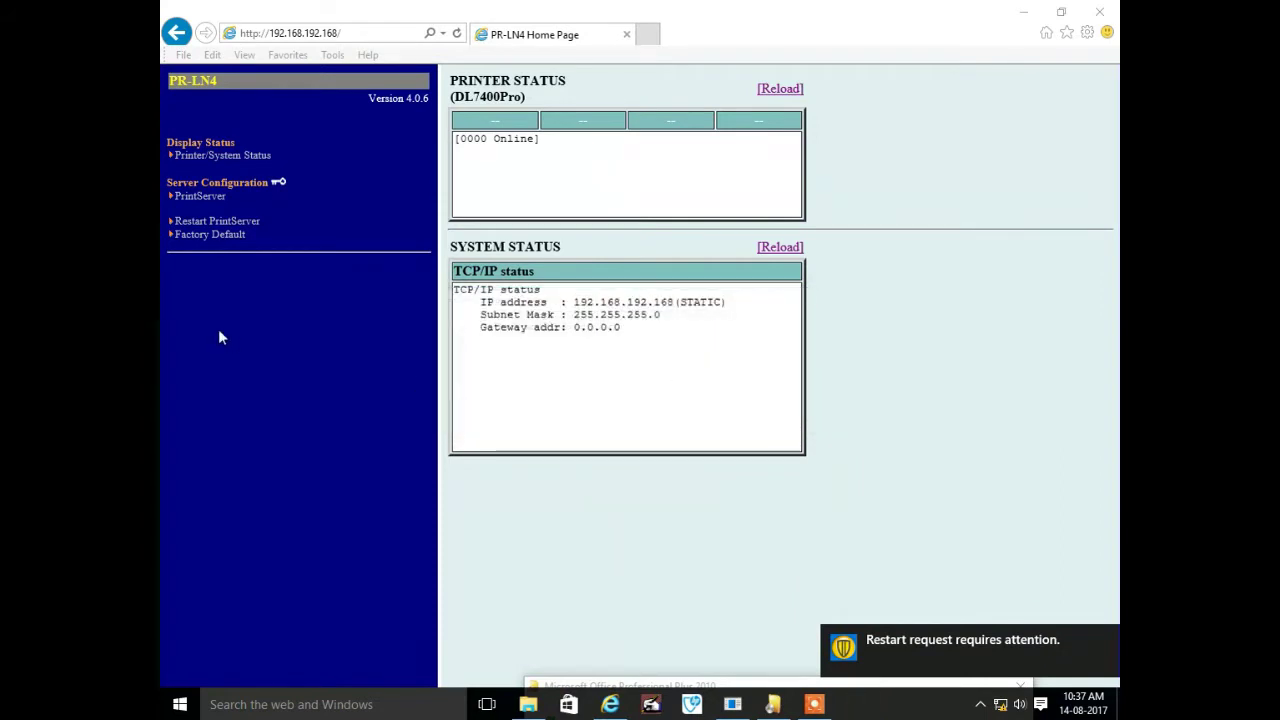
# Open the PrintServer configuration and log in as root with the server password
pyautogui.click(206, 200)
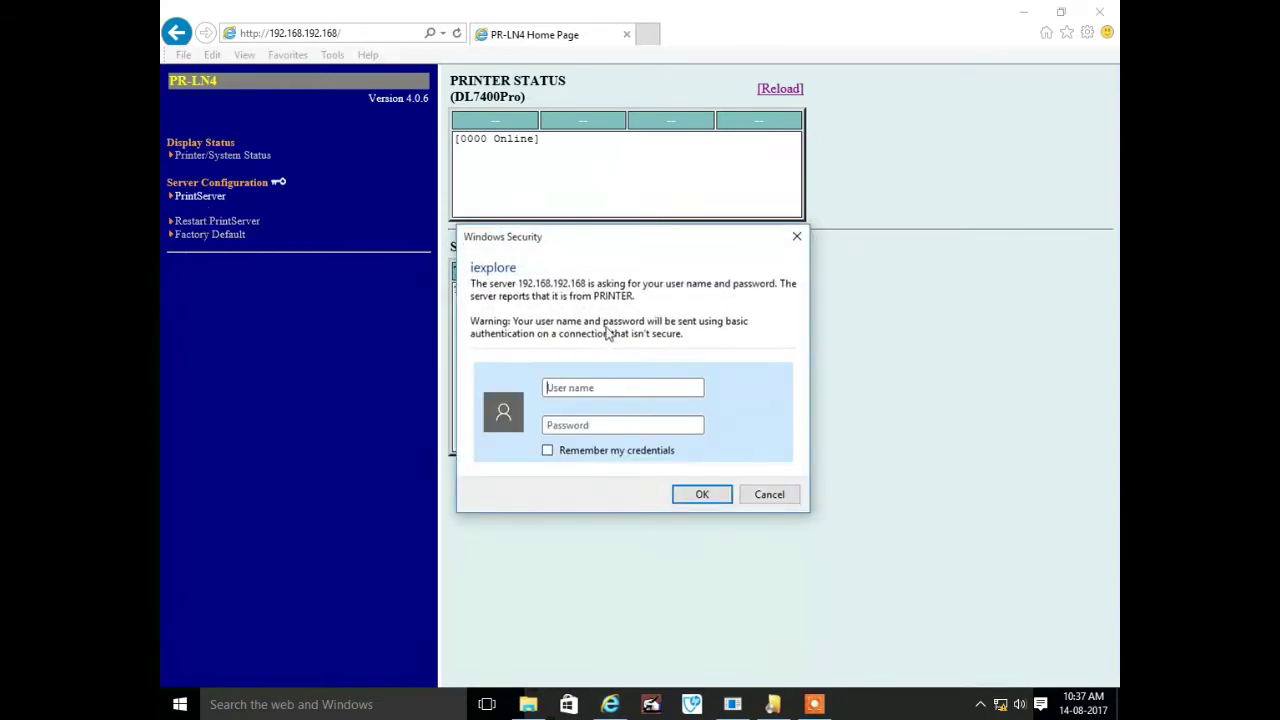
pyautogui.write('root')
pyautogui.click(619, 430)
pyautogui.click(702, 494)
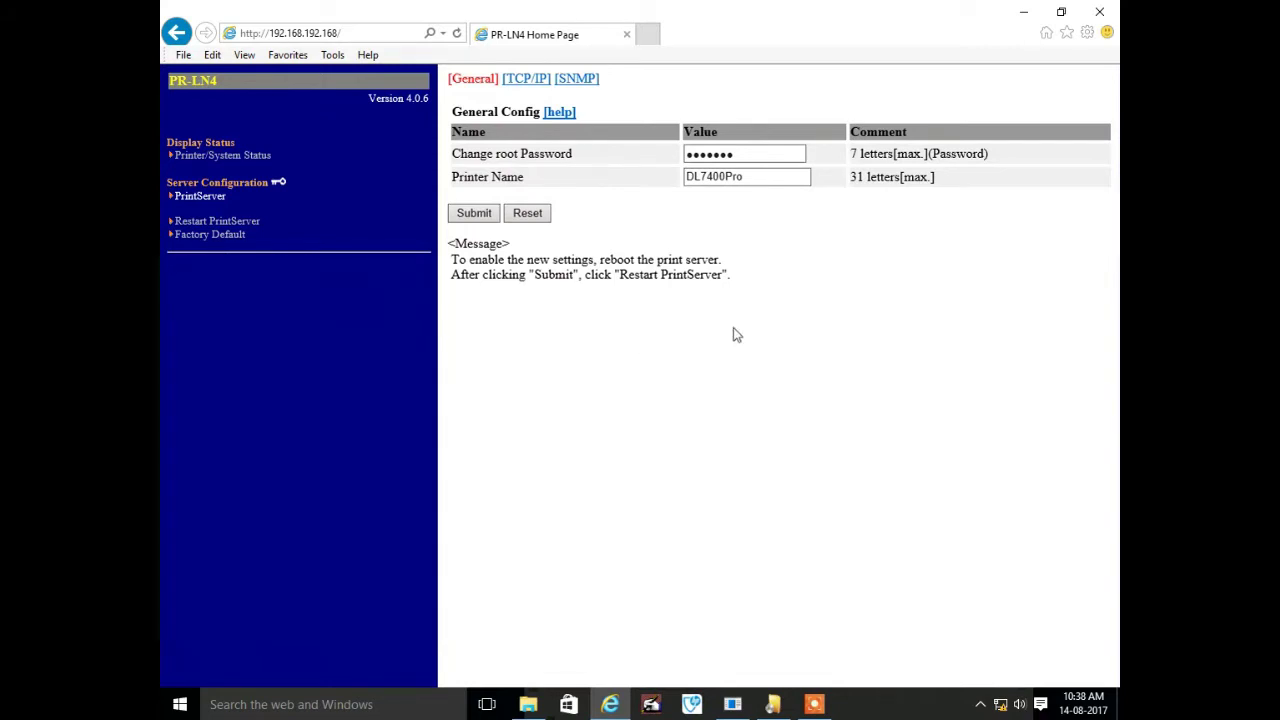
# Open the print server's TCP/IP Config page and select the IP Address value 192.168.192.168
pyautogui.click(540, 79)
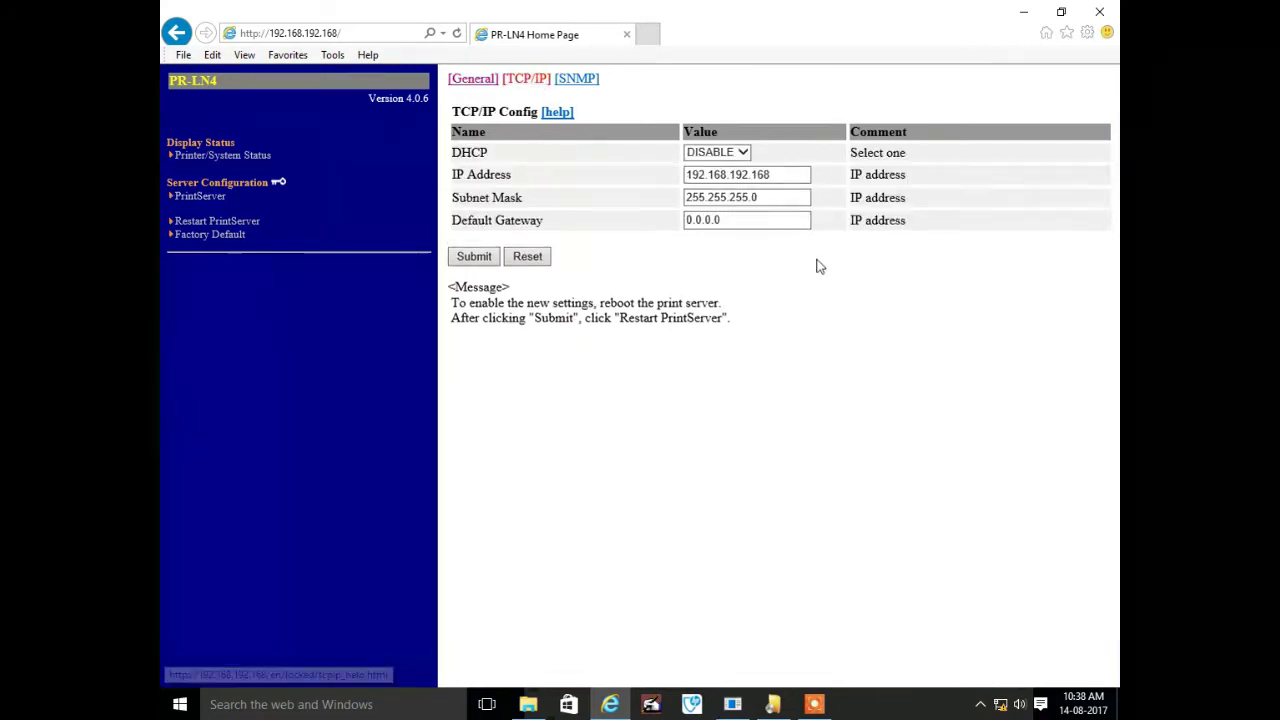
pyautogui.click(775, 174)
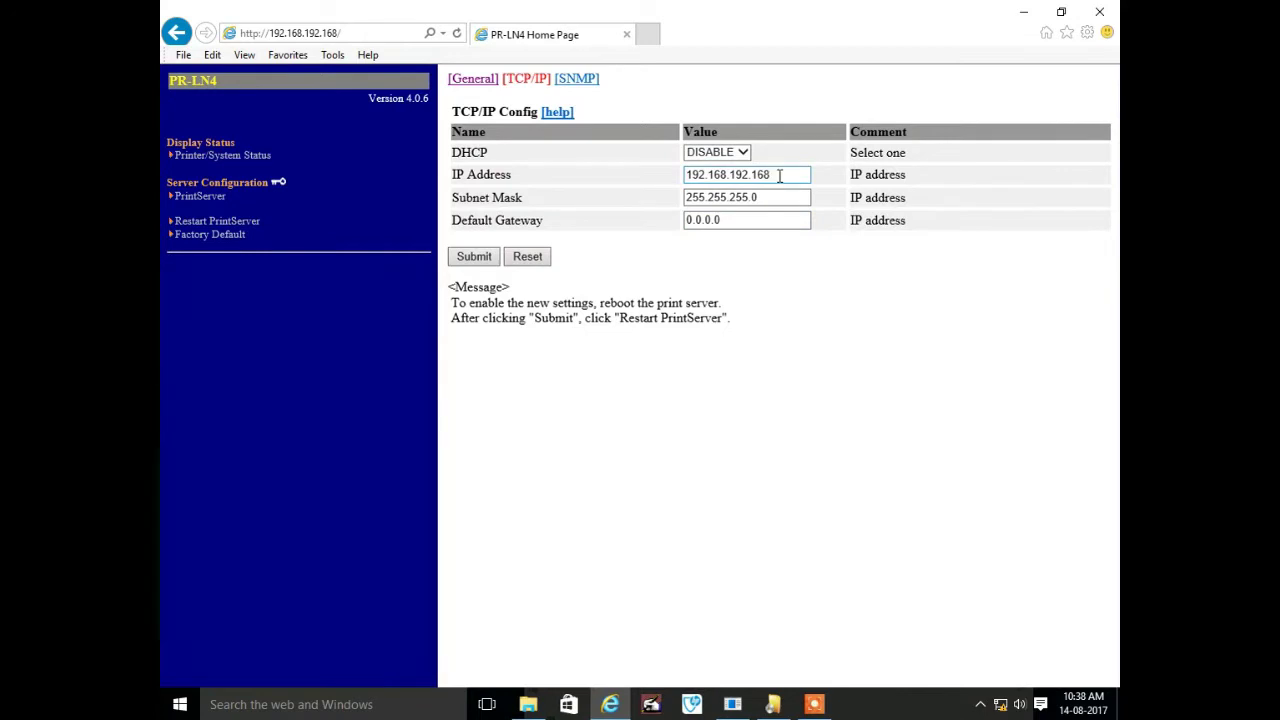
pyautogui.doubleClick(775, 174)
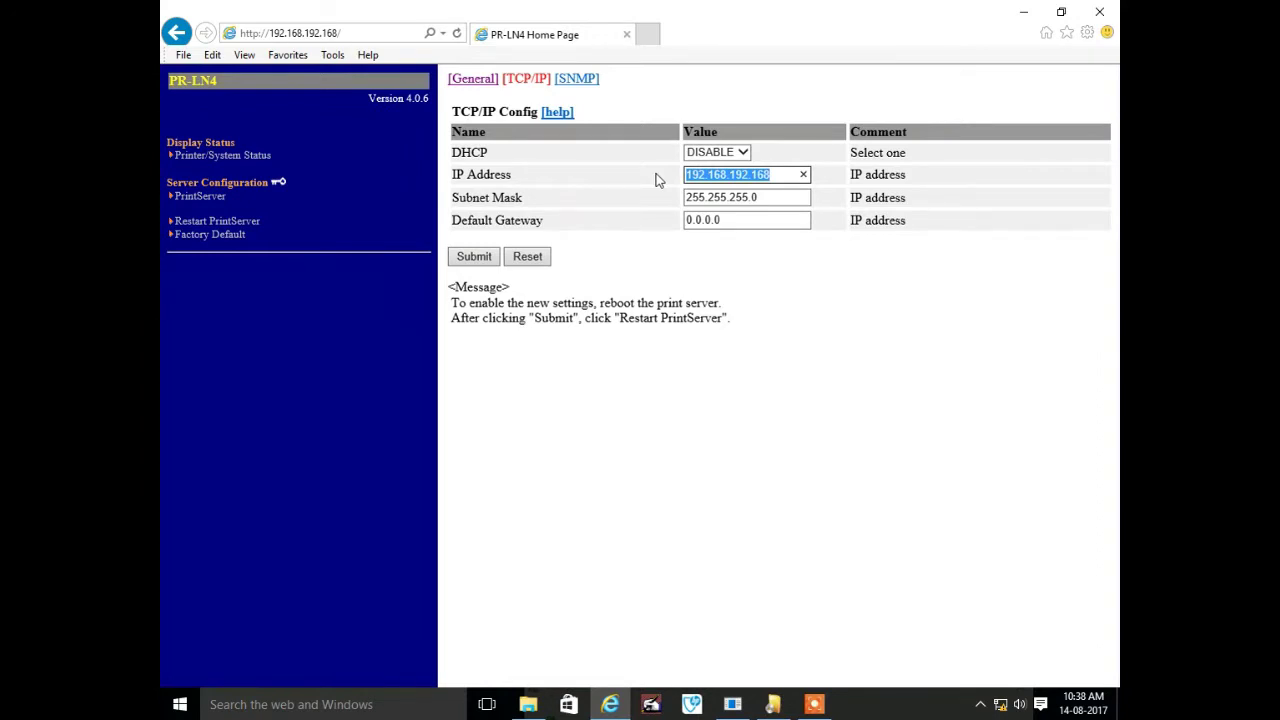
pyautogui.press('super+r')
# Start Notepad and write a reminder to enter branch IP address, DNS, default gateway and all
pyautogui.write('no')
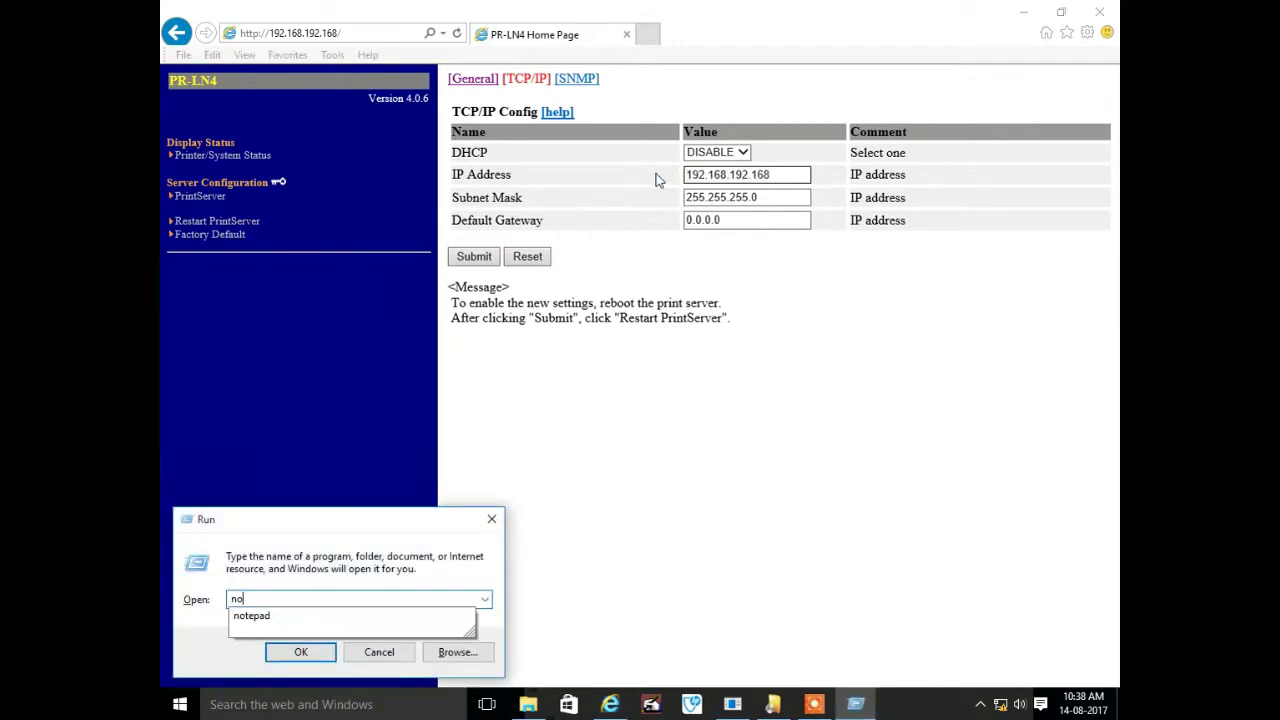
pyautogui.write('tepad')
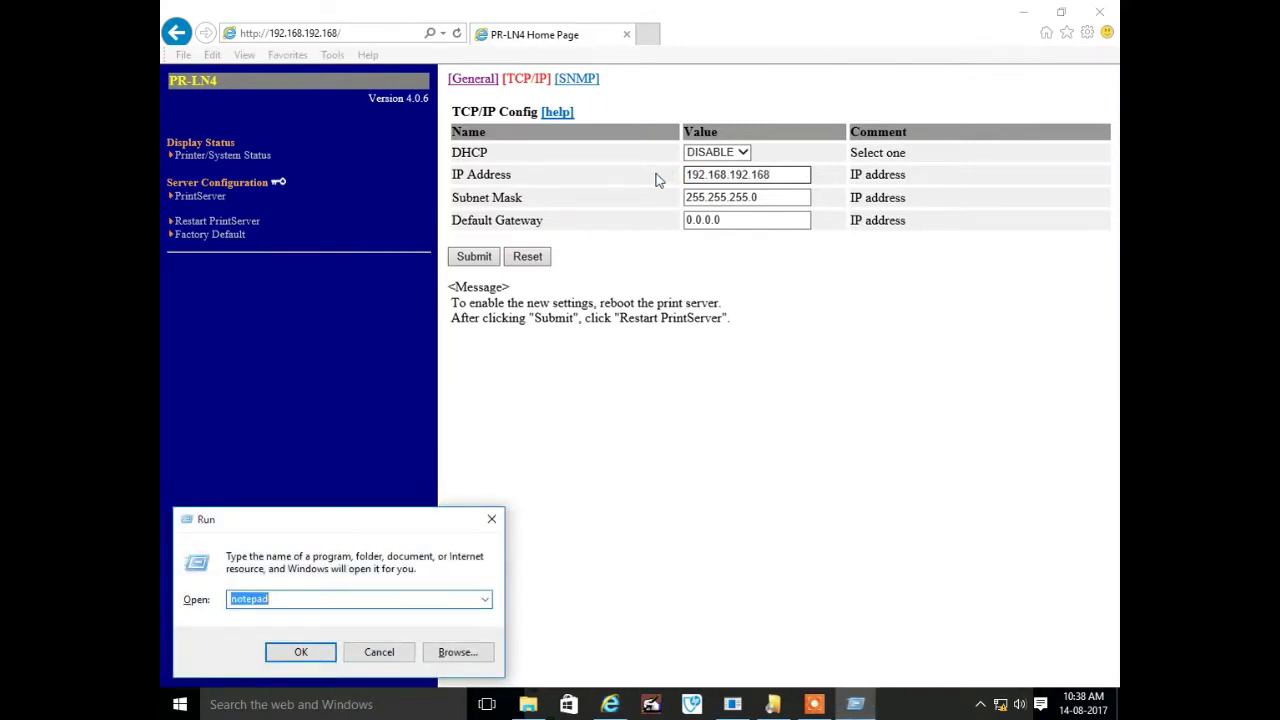
pyautogui.press('Return')
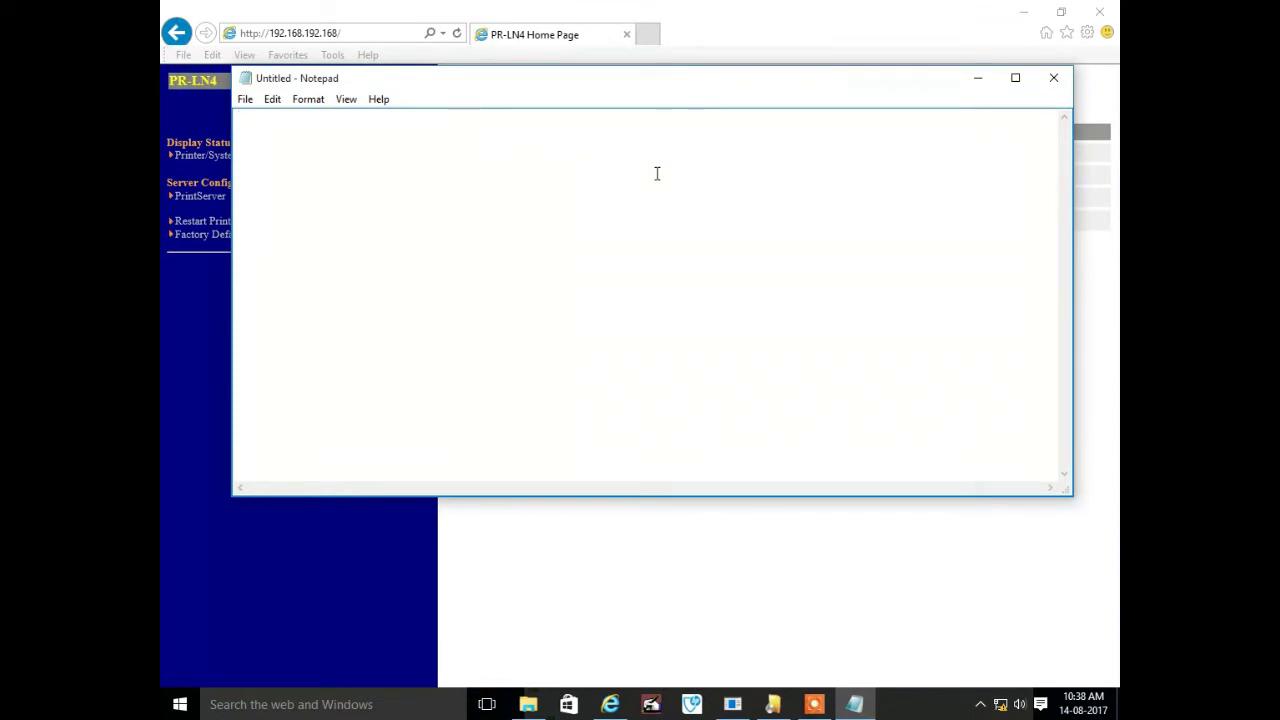
pyautogui.write('enter branch ')
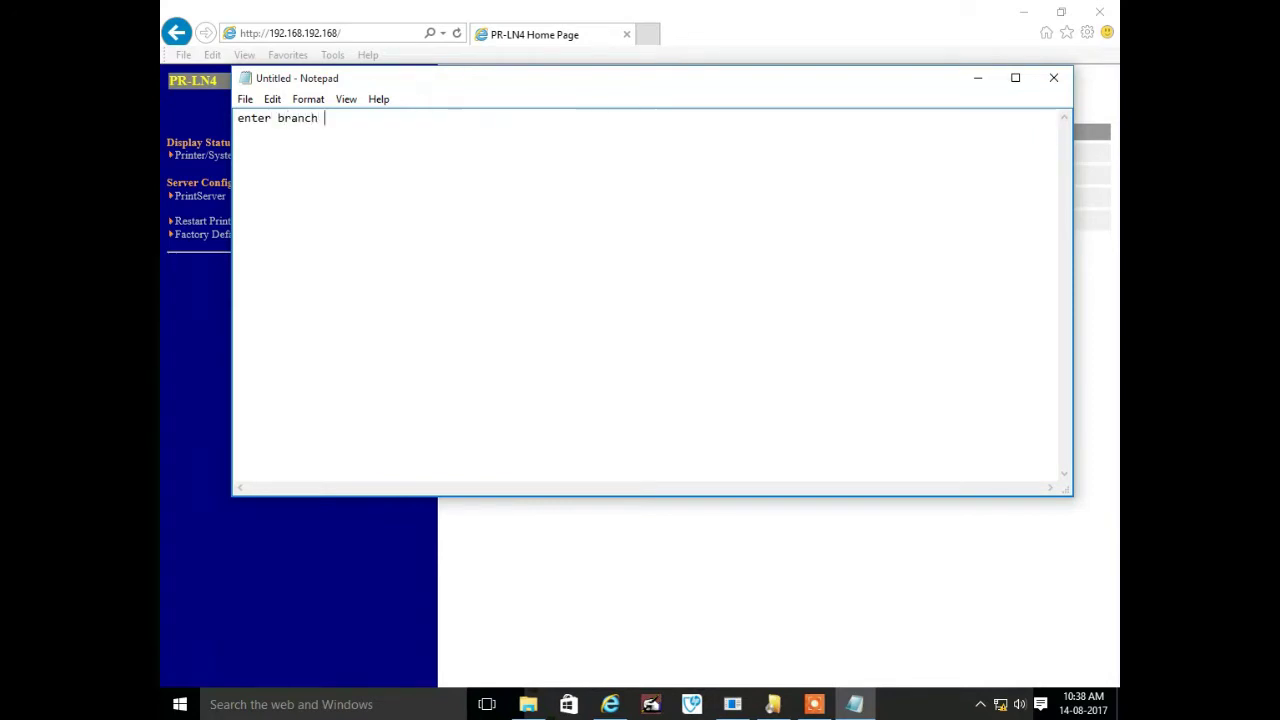
pyautogui.write('ip address and dns,de')
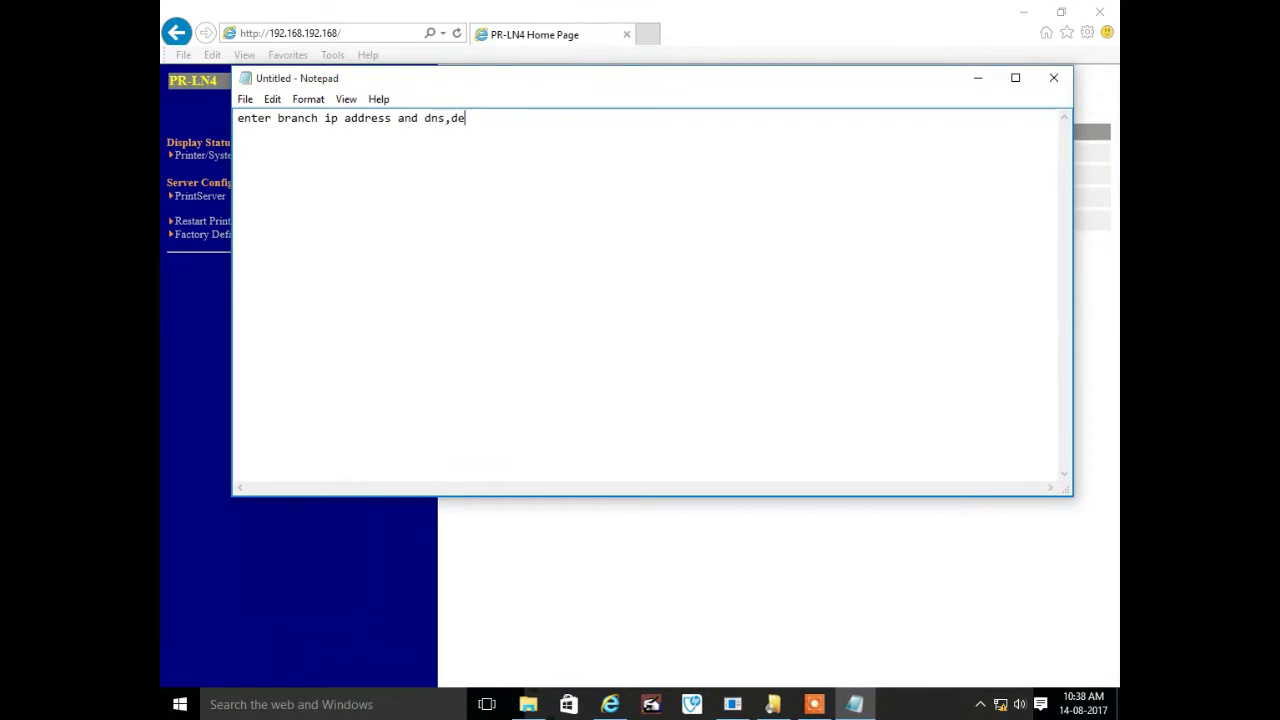
pyautogui.write('fault gatw')
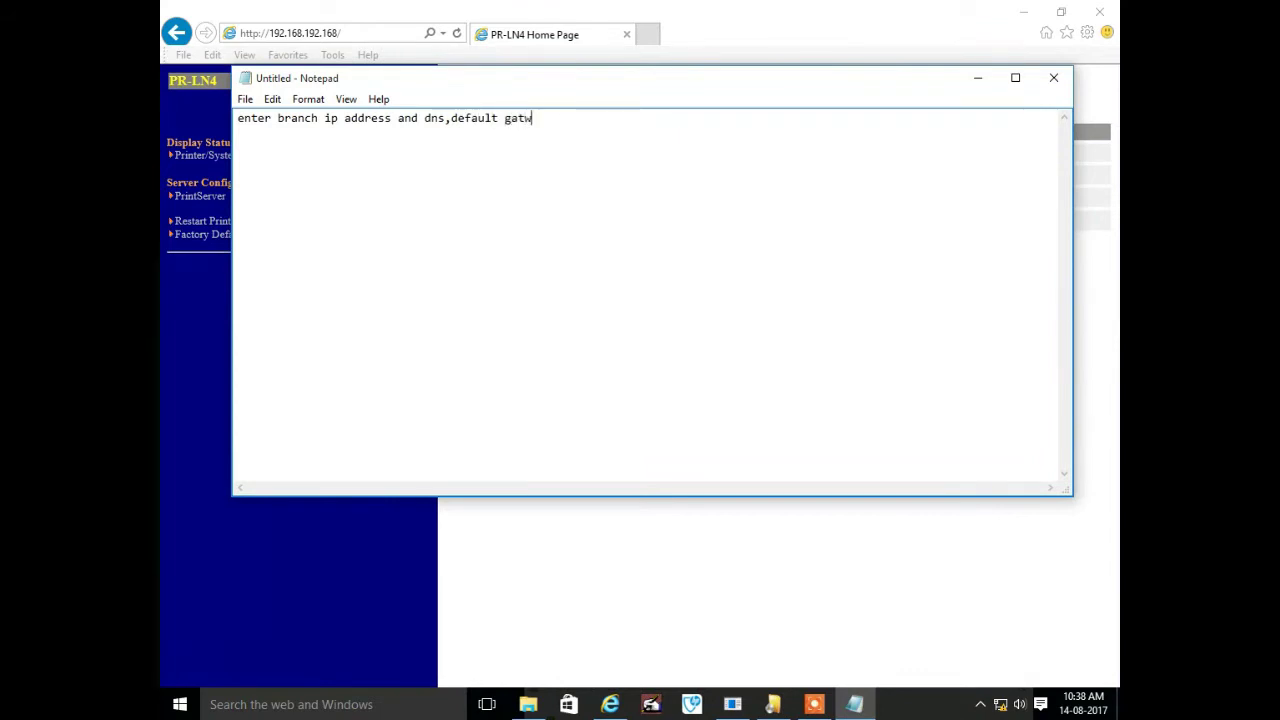
pyautogui.write('way asnd asl')
pyautogui.press('BackSpace')
pyautogui.press('Left')
pyautogui.press('Left')
pyautogui.press('BackSpace')
# Submit print server IP 172.30.36.50, subnet mask 255.255.255.128 and gateway 172.30.36.126
pyautogui.click(981, 78)
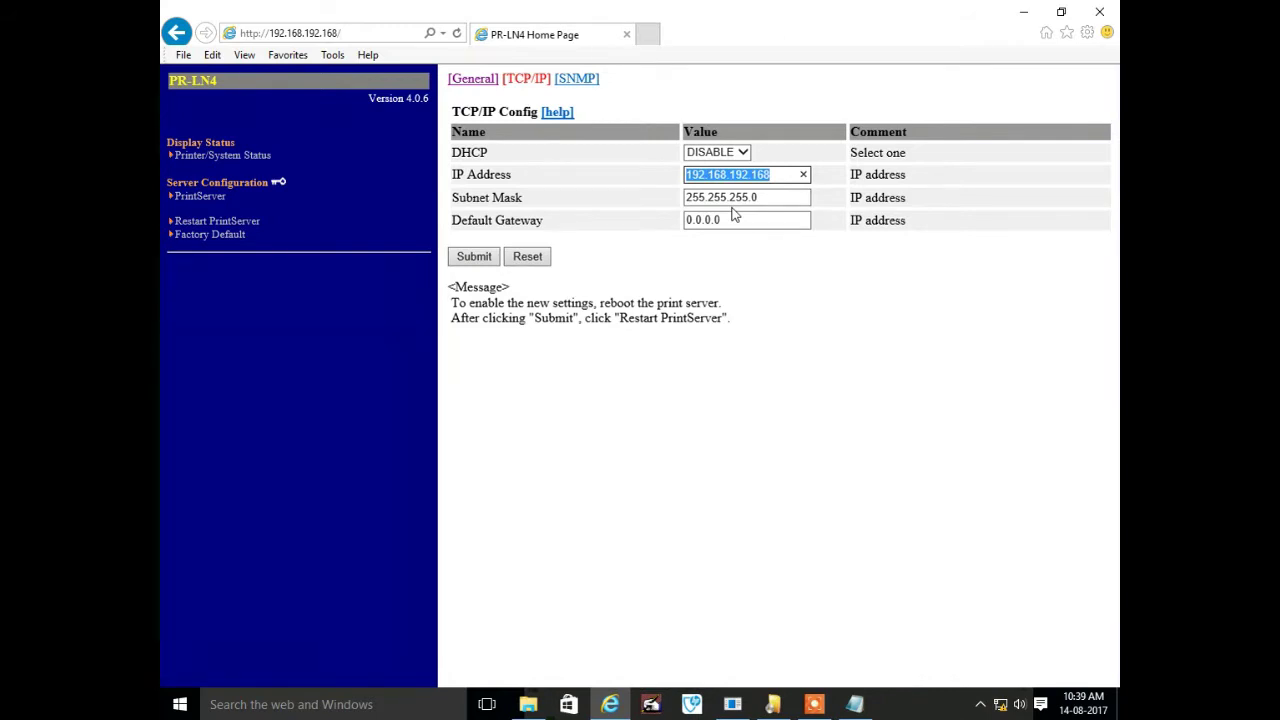
pyautogui.write('172.')
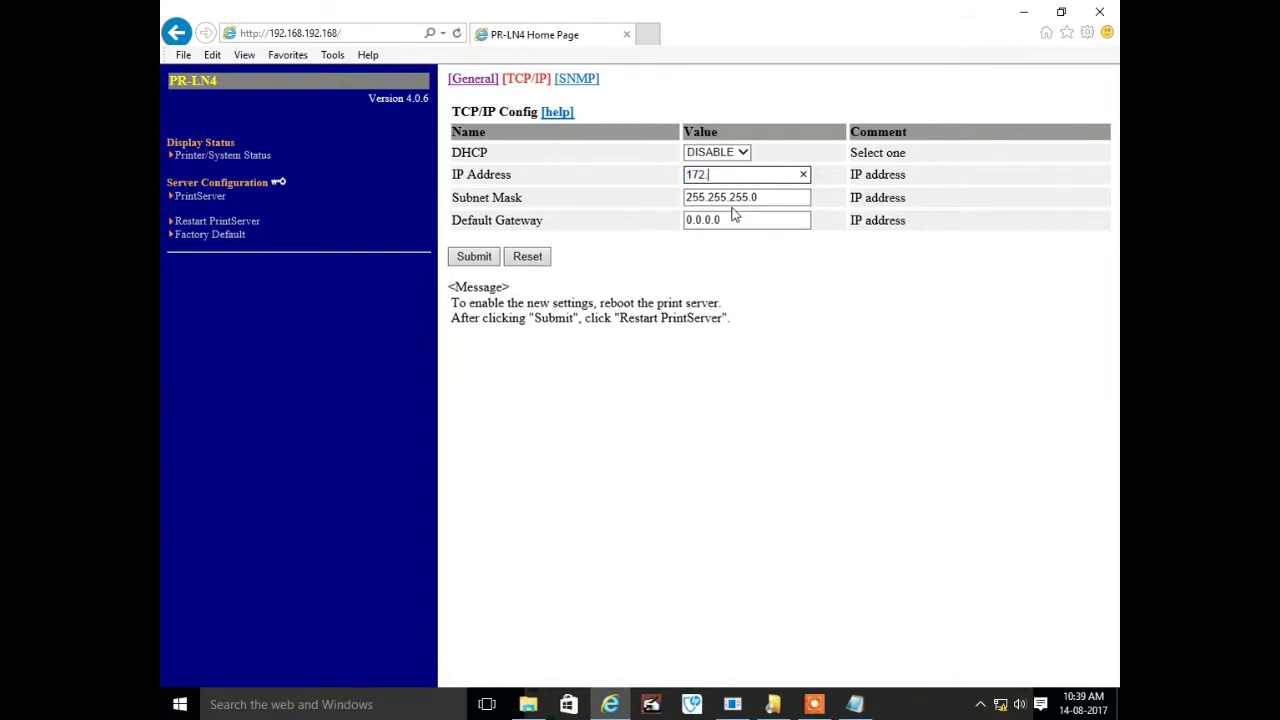
pyautogui.write('30.36.50')
pyautogui.press('Tab')
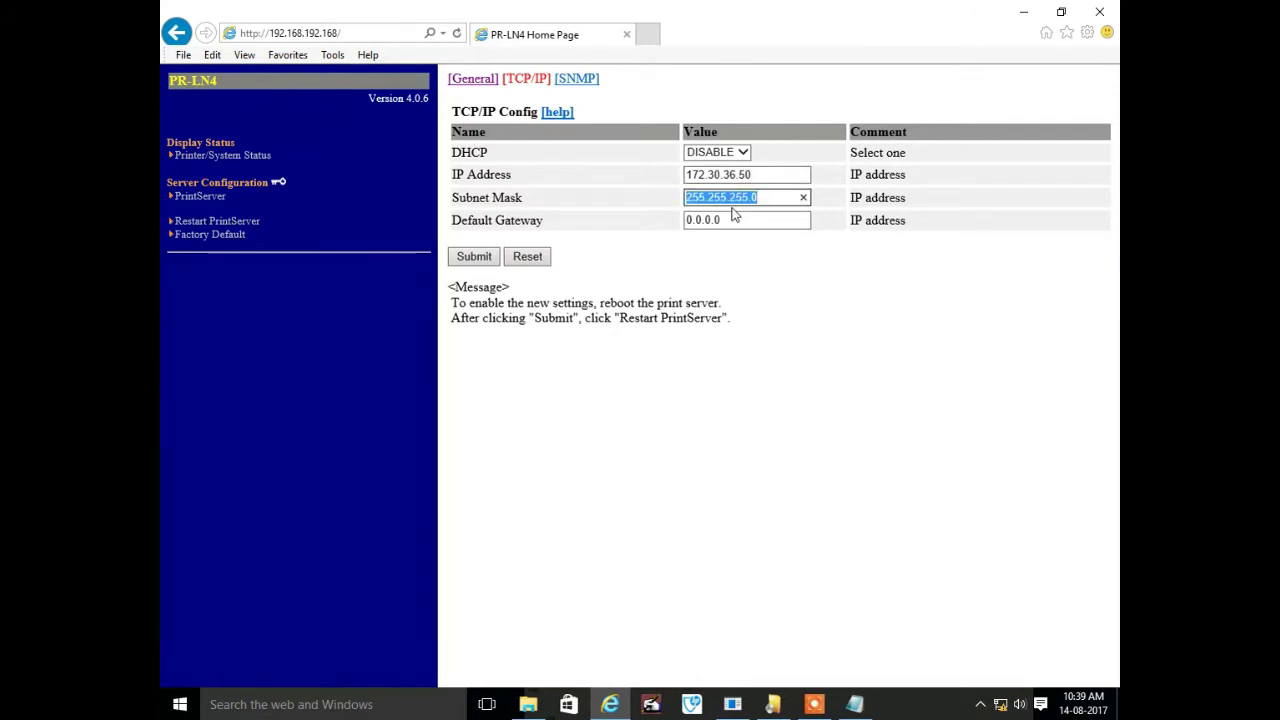
pyautogui.write('255.255.')
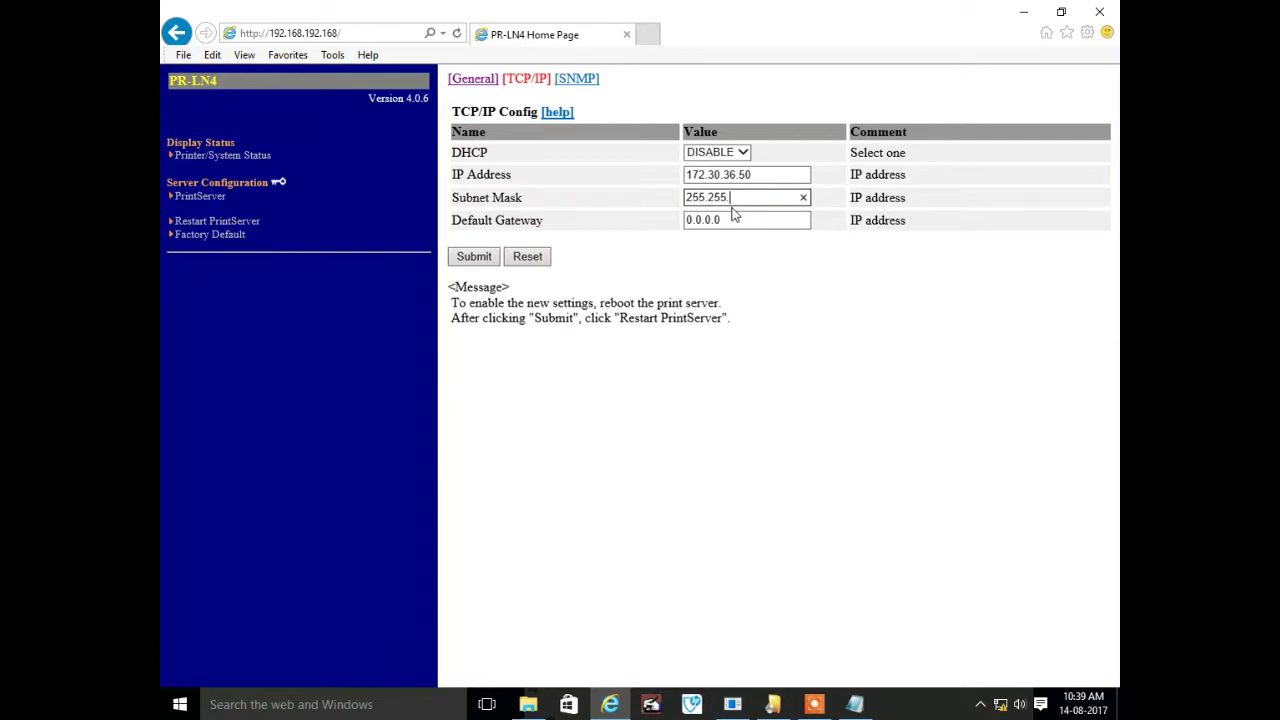
pyautogui.write('255.128')
pyautogui.press('Tab')
pyautogui.write('172.')
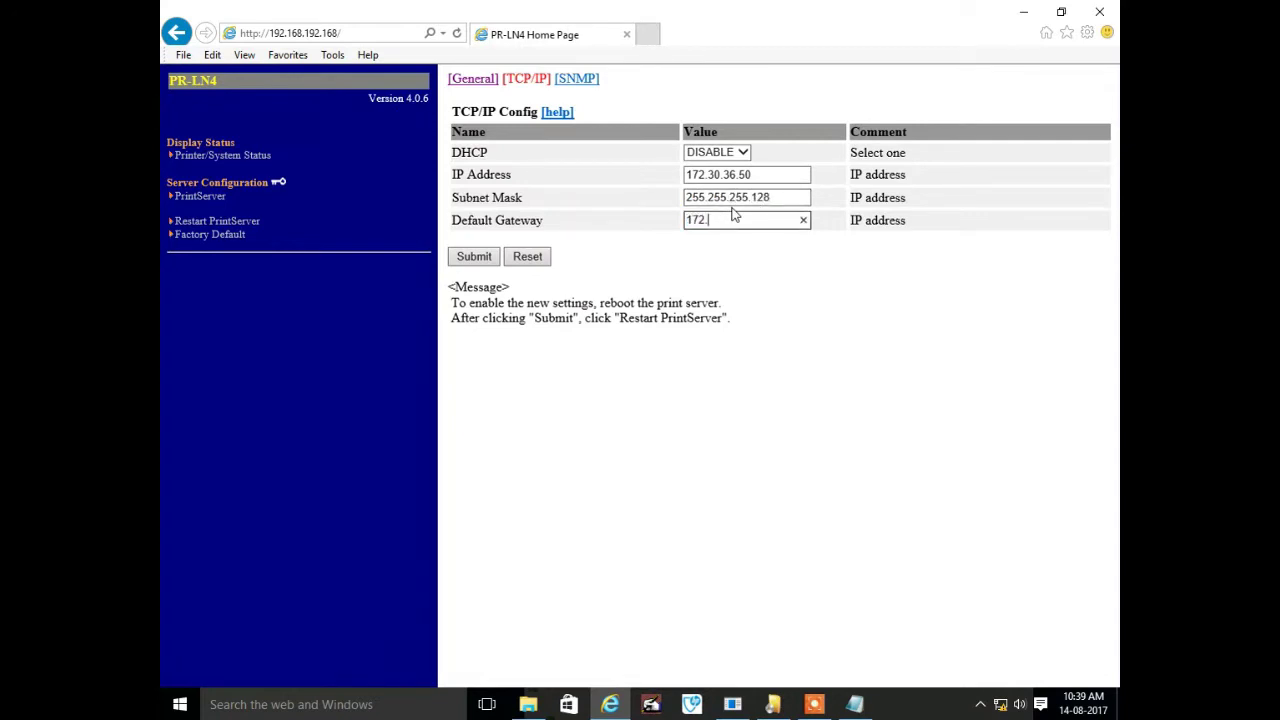
pyautogui.write('30.36.126')
pyautogui.click(474, 258)
# Restart the print server so the new TCP/IP settings take effect
pyautogui.click(215, 223)
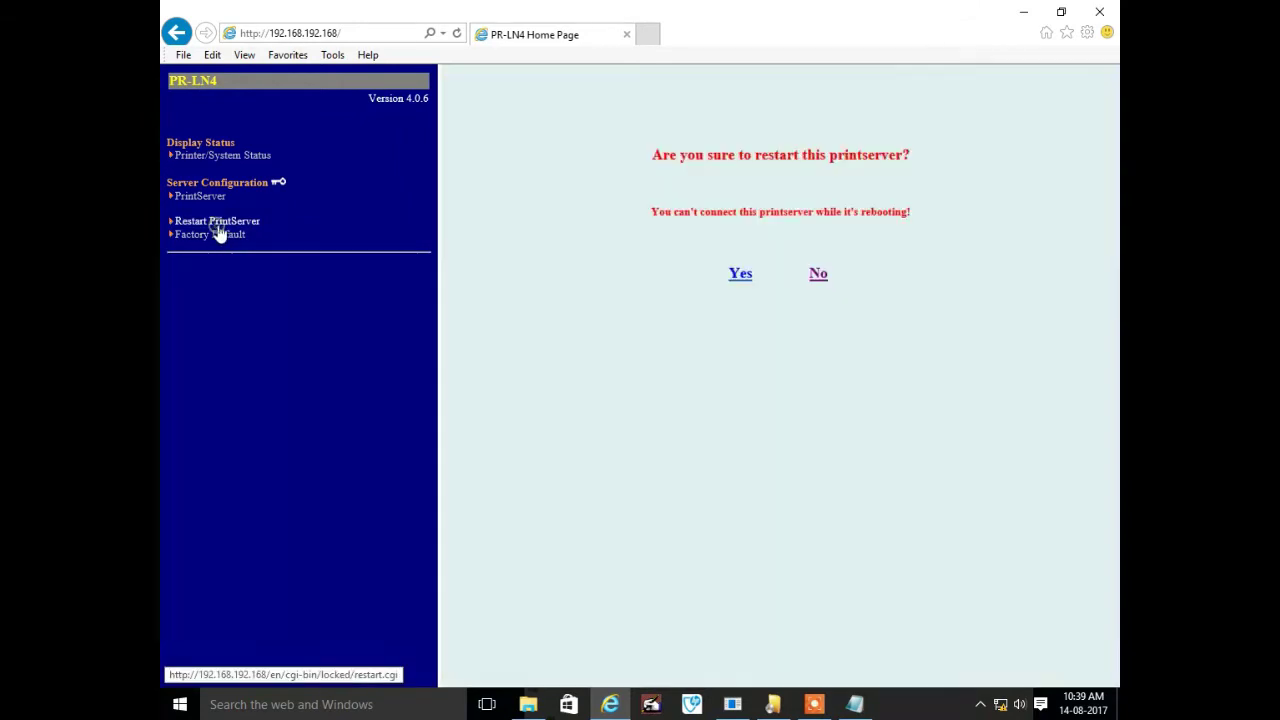
pyautogui.click(742, 276)
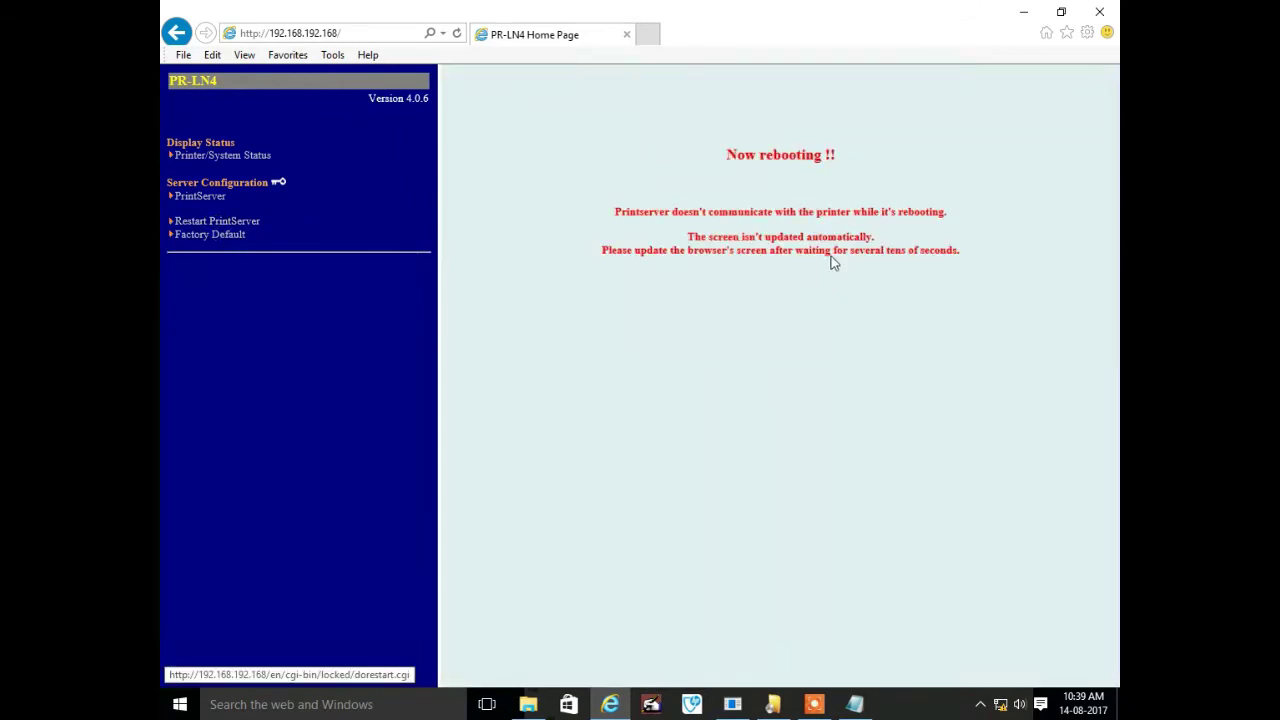
pyautogui.rightClick(1005, 705)
pyautogui.click(990, 686)
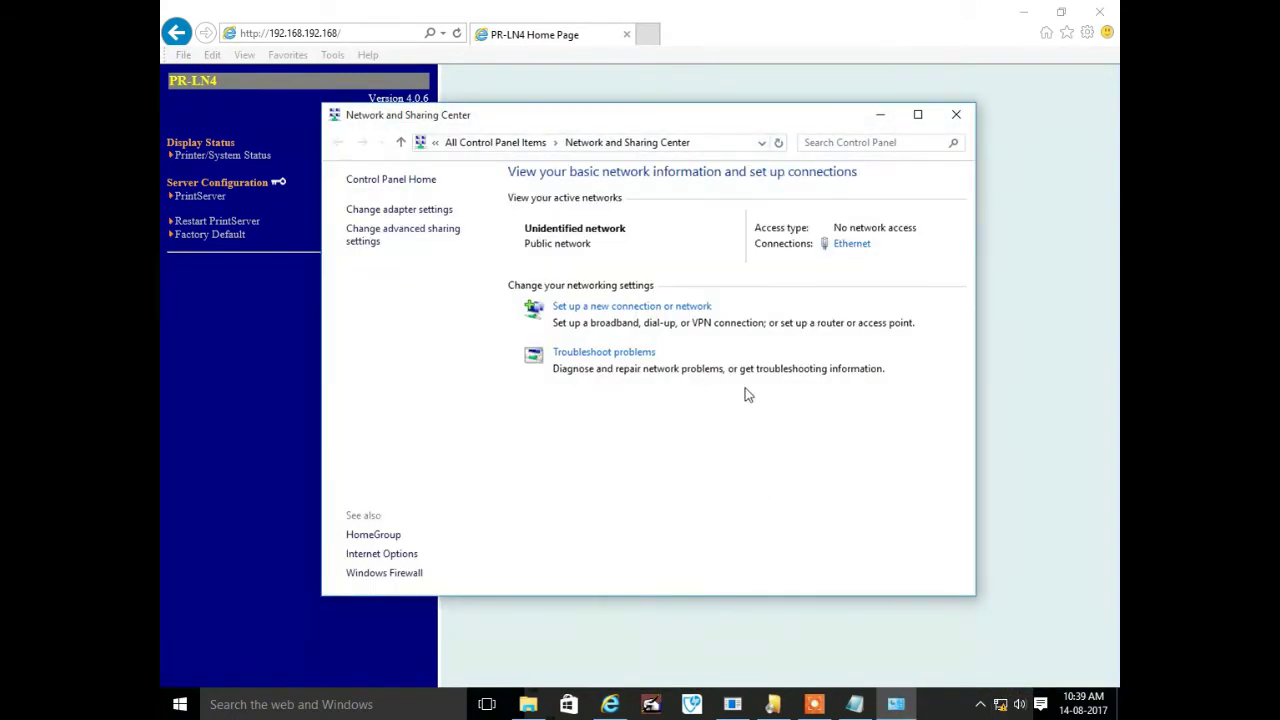
# Give the PC's Ethernet IPv4 a 172.30 branch address with subnet mask 255.255.255.128
pyautogui.click(852, 244)
pyautogui.click(545, 490)
pyautogui.click(641, 402)
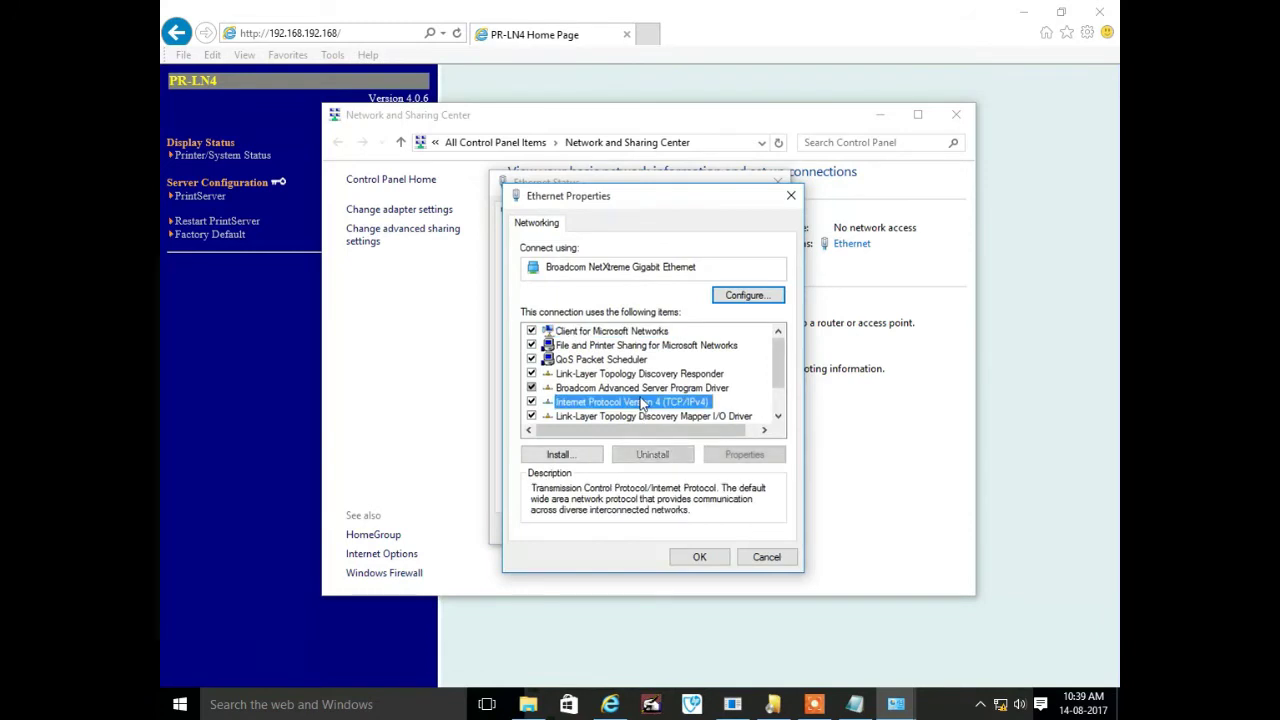
pyautogui.doubleClick(641, 402)
pyautogui.doubleClick(719, 399)
pyautogui.write('172 . 30 . 32 . 169')
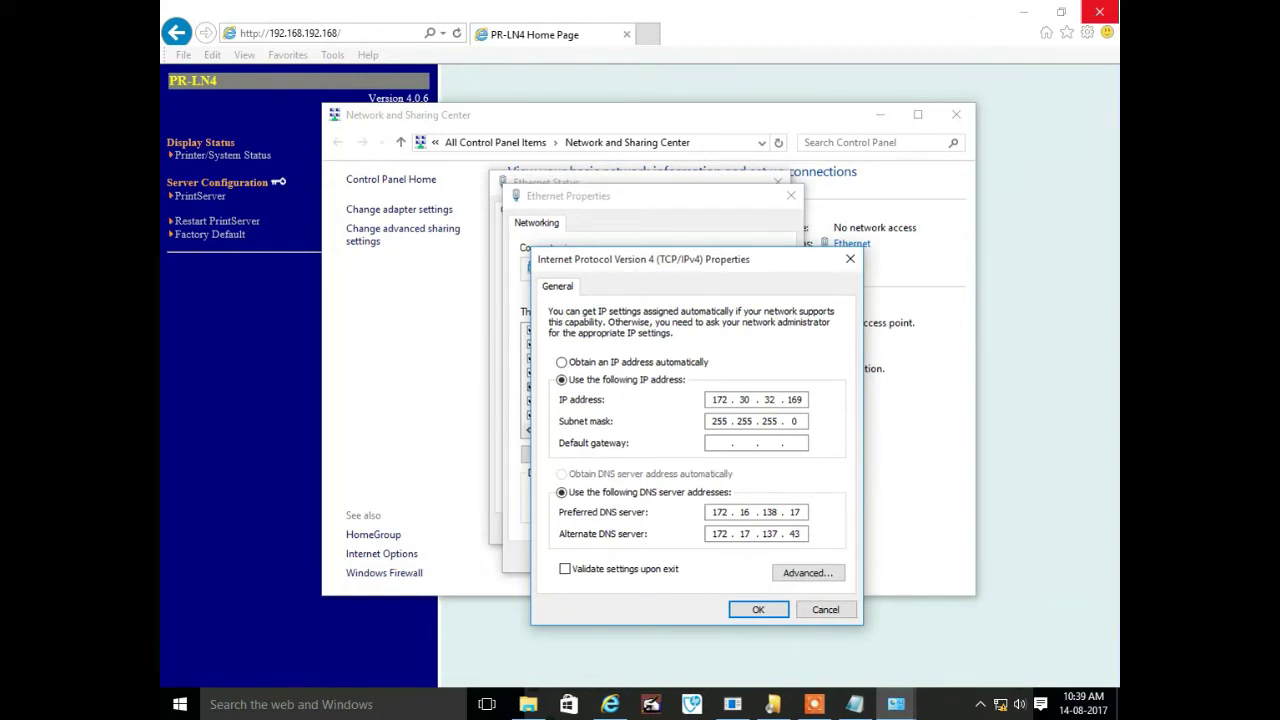
pyautogui.hotkey('shift', 'Home')
pyautogui.write('20')
pyautogui.press('Tab')
pyautogui.write('255 . 255 . 255 . 128')
pyautogui.click(756, 607)
# Close the network windows, allow discoverability, and enter ping 172.30.36.50 in Command Prompt
pyautogui.click(705, 562)
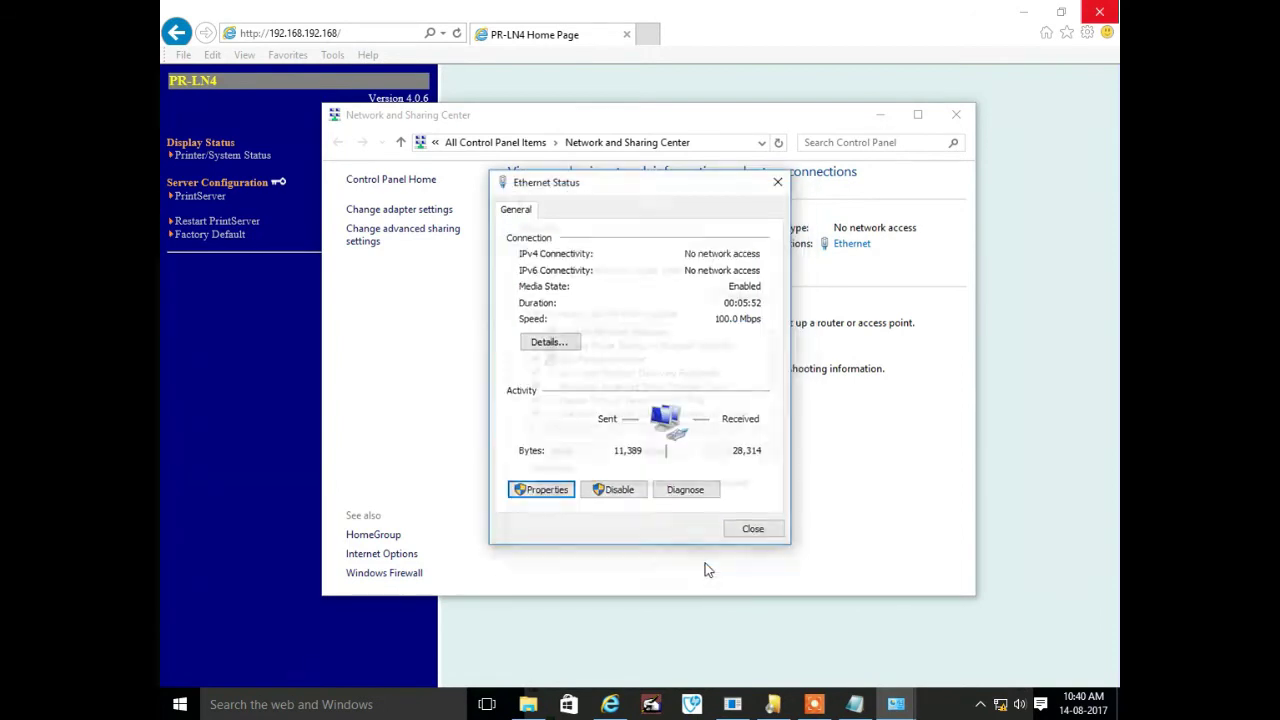
pyautogui.click(748, 529)
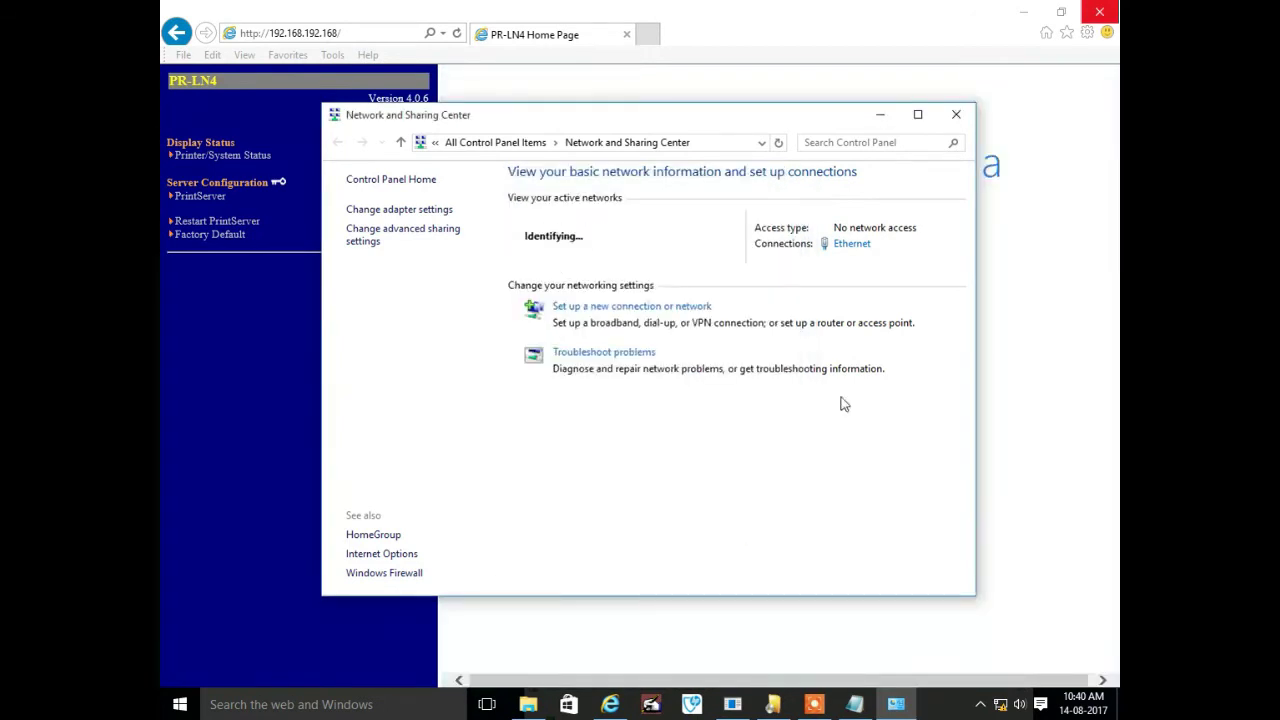
pyautogui.click(955, 117)
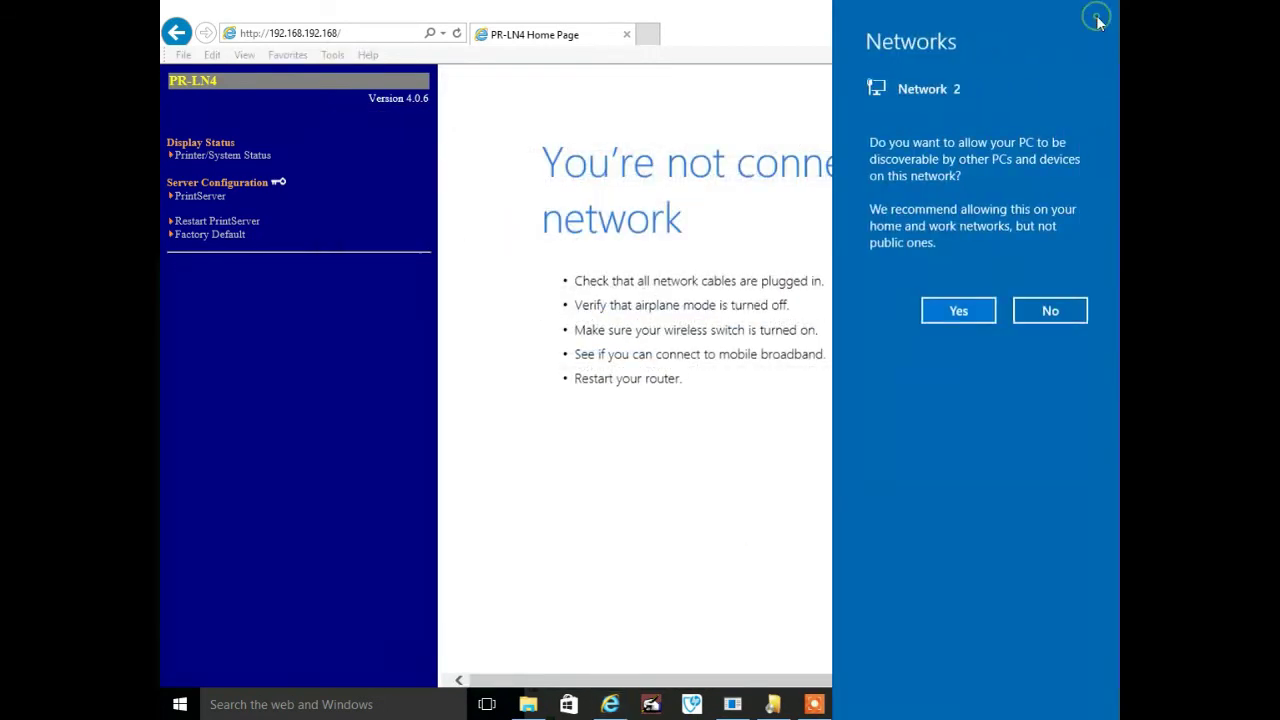
pyautogui.click(935, 311)
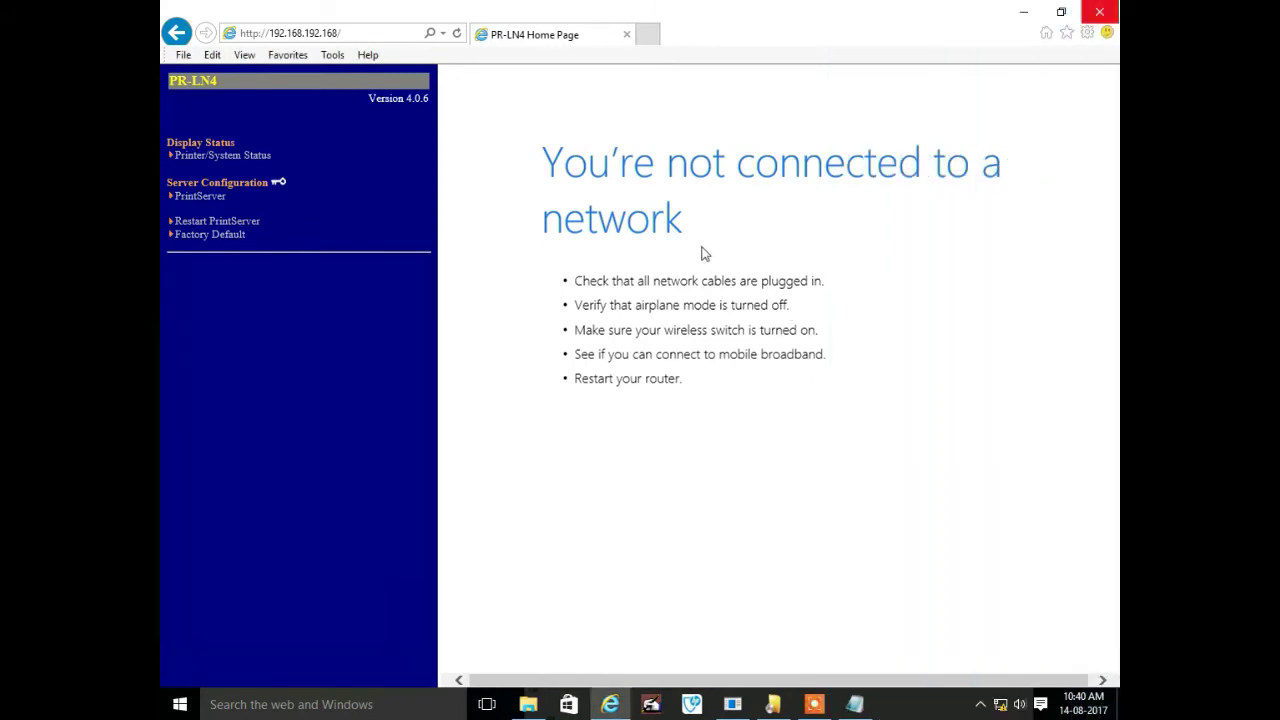
pyautogui.press('super+r')
pyautogui.write('c')
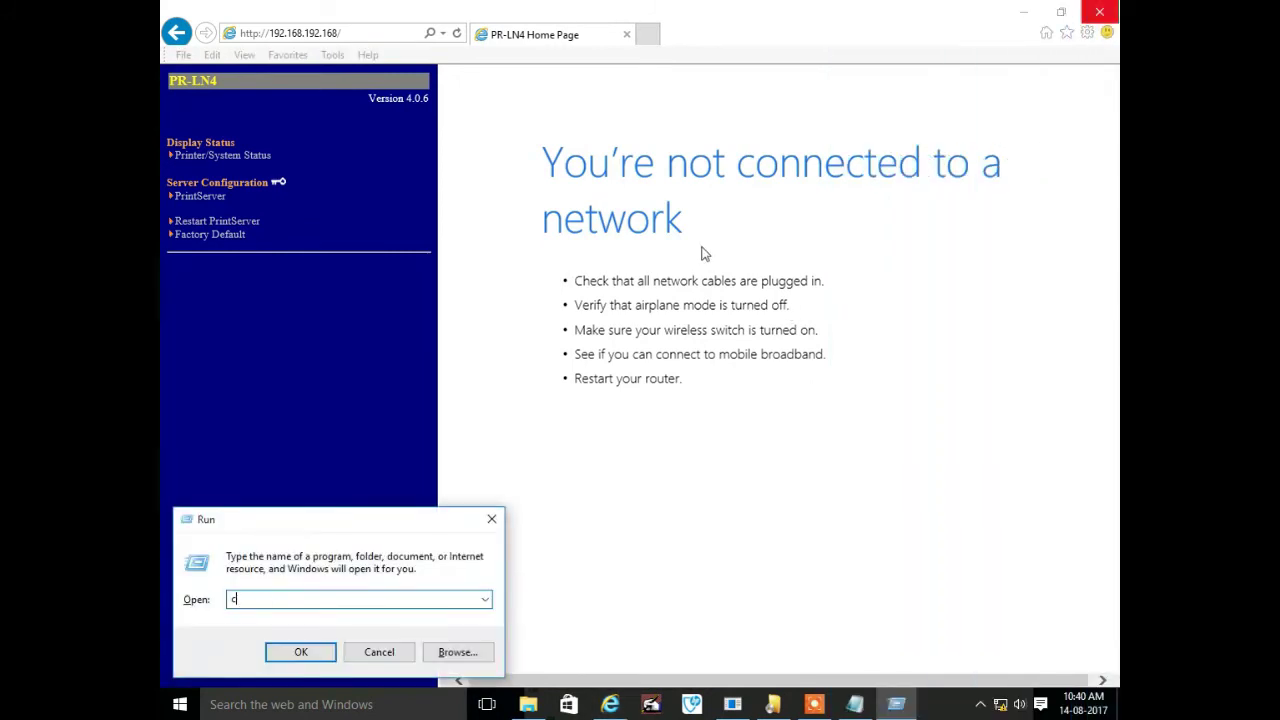
pyautogui.write('md')
pyautogui.press('Return')
pyautogui.write('ping 172.30.36.50')
# Run the ping to 172.30.36.50 and close Command Prompt after the replies
pyautogui.press('Return')
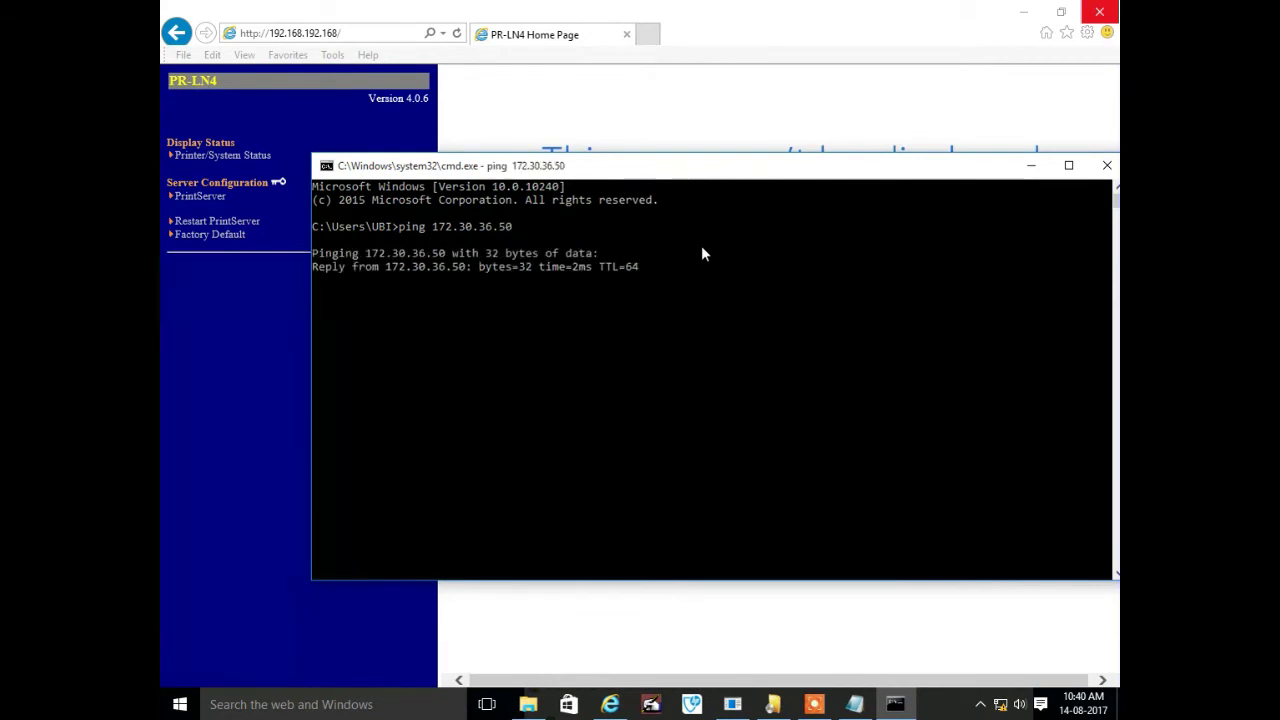
pyautogui.click(1107, 165)
pyautogui.click(812, 706)
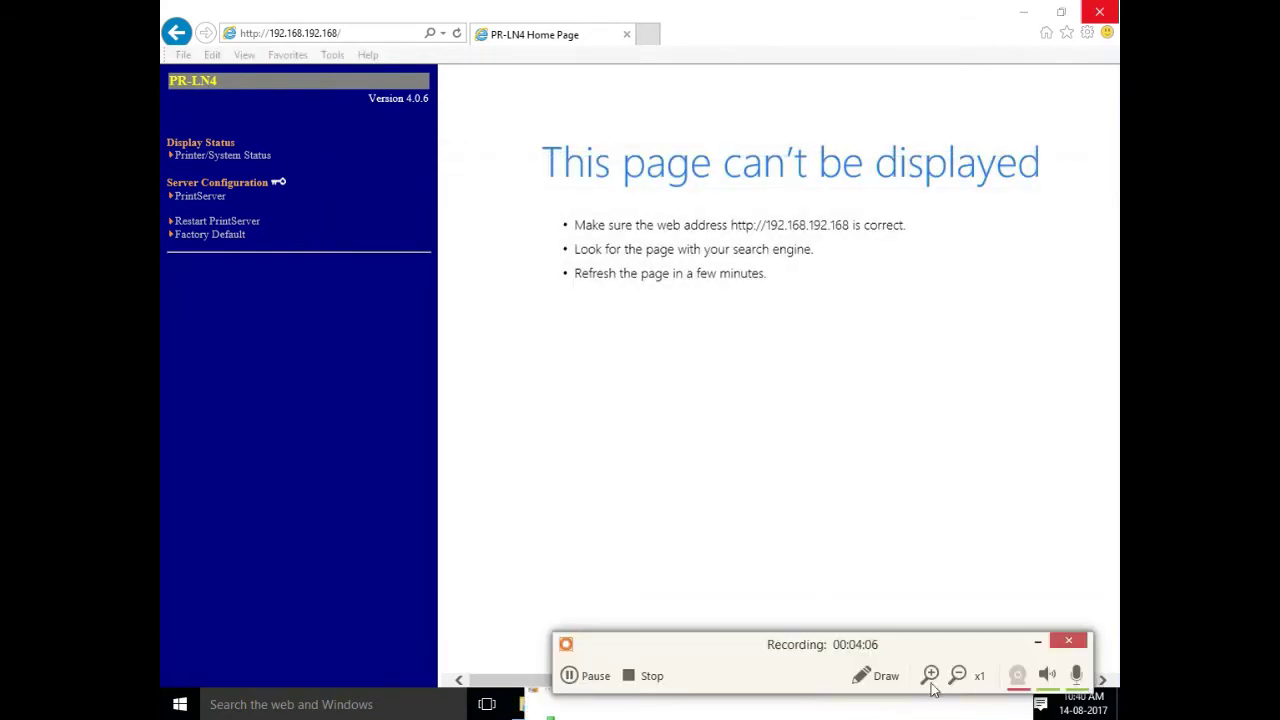
pyautogui.click(1037, 641)
# Add the line 'it got ping.' to the Notepad note, then minimize Notepad and the browser
pyautogui.click(854, 704)
pyautogui.click(740, 185)
pyautogui.press('Return')
pyautogui.write('iot got ping.')
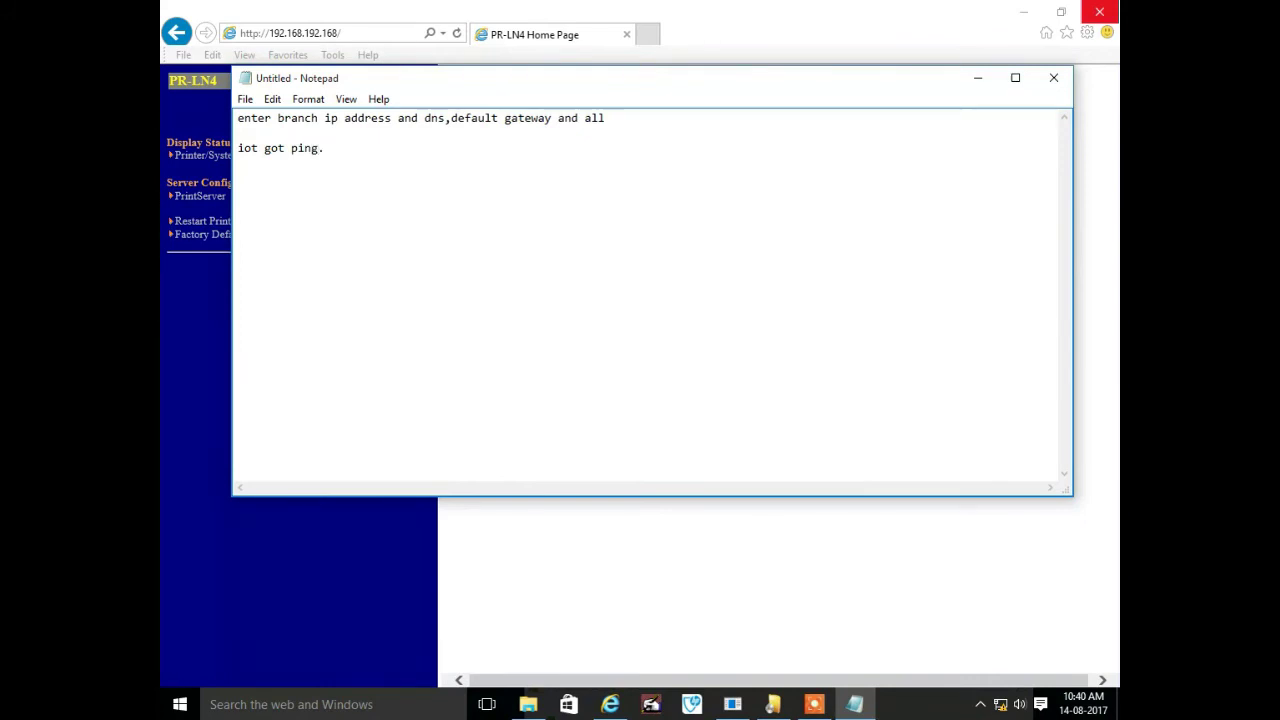
pyautogui.write('t g')
pyautogui.press('Delete')
pyautogui.press('Delete')
pyautogui.press('Delete')
pyautogui.press('Delete')
pyautogui.press('Delete')
pyautogui.write('o')
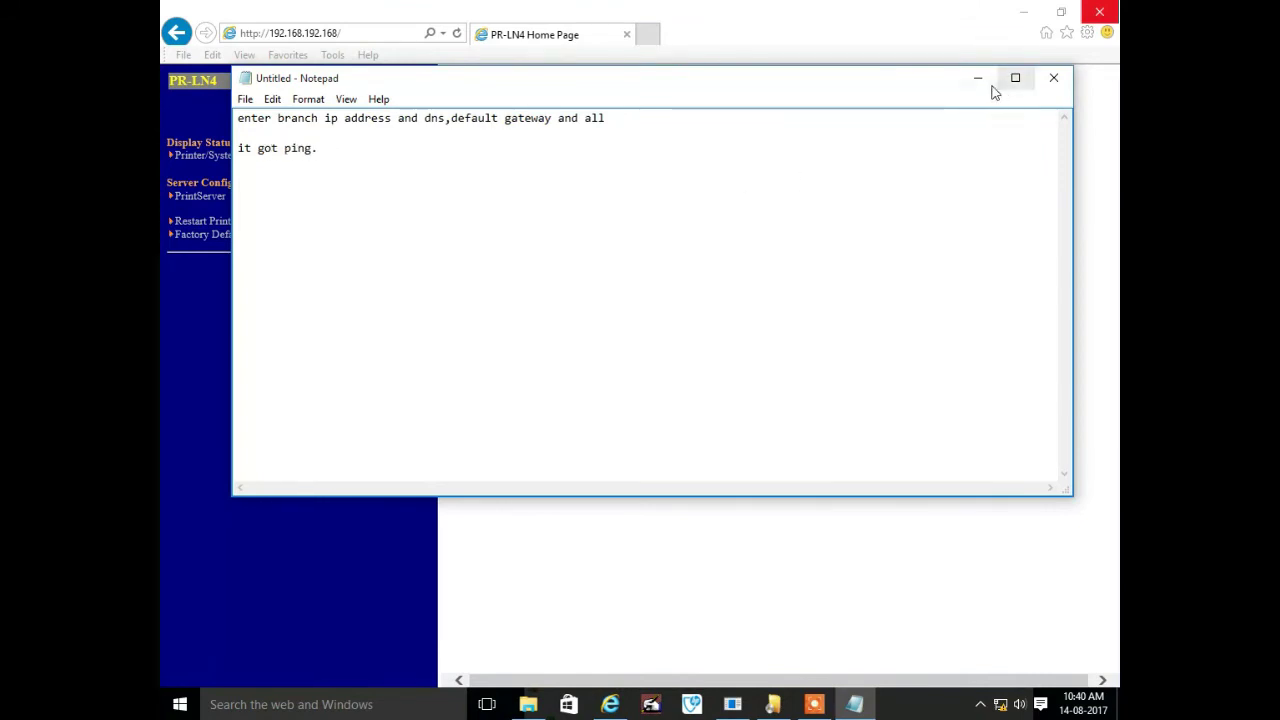
pyautogui.click(978, 77)
pyautogui.click(1024, 12)
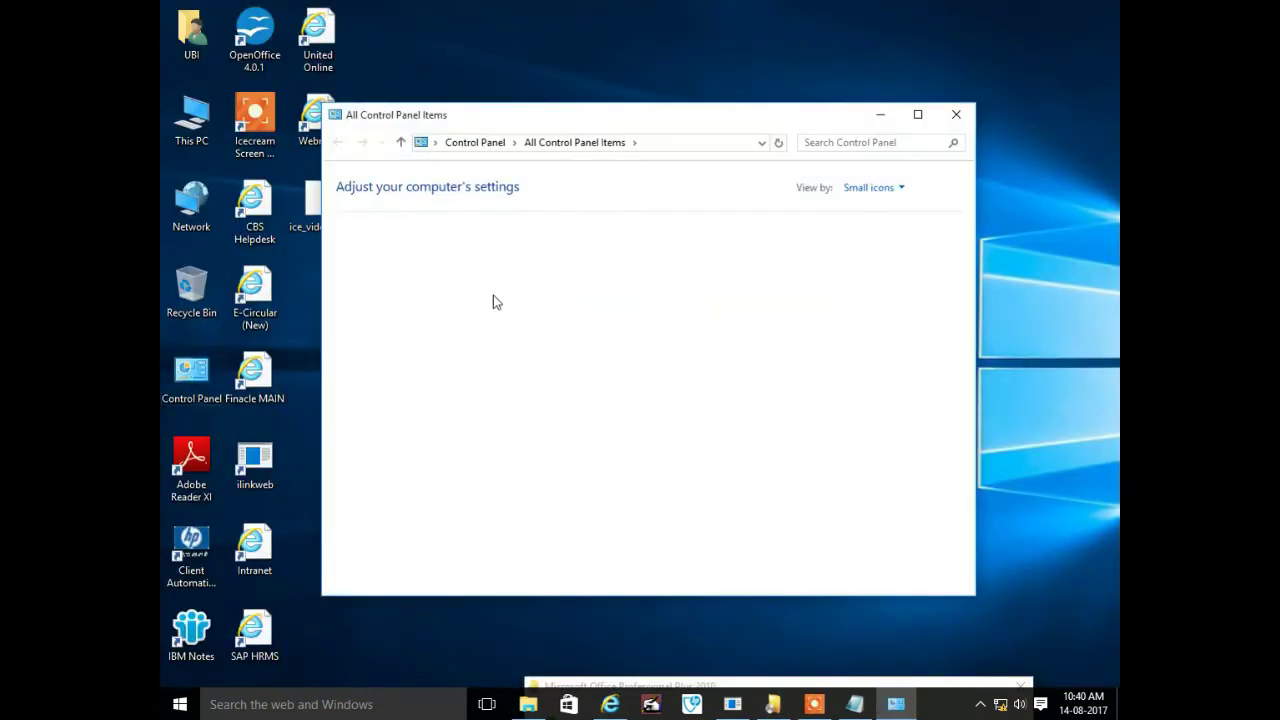
# From Devices and Printers, start adding an unlisted local printer
pyautogui.doubleClick(645, 119)
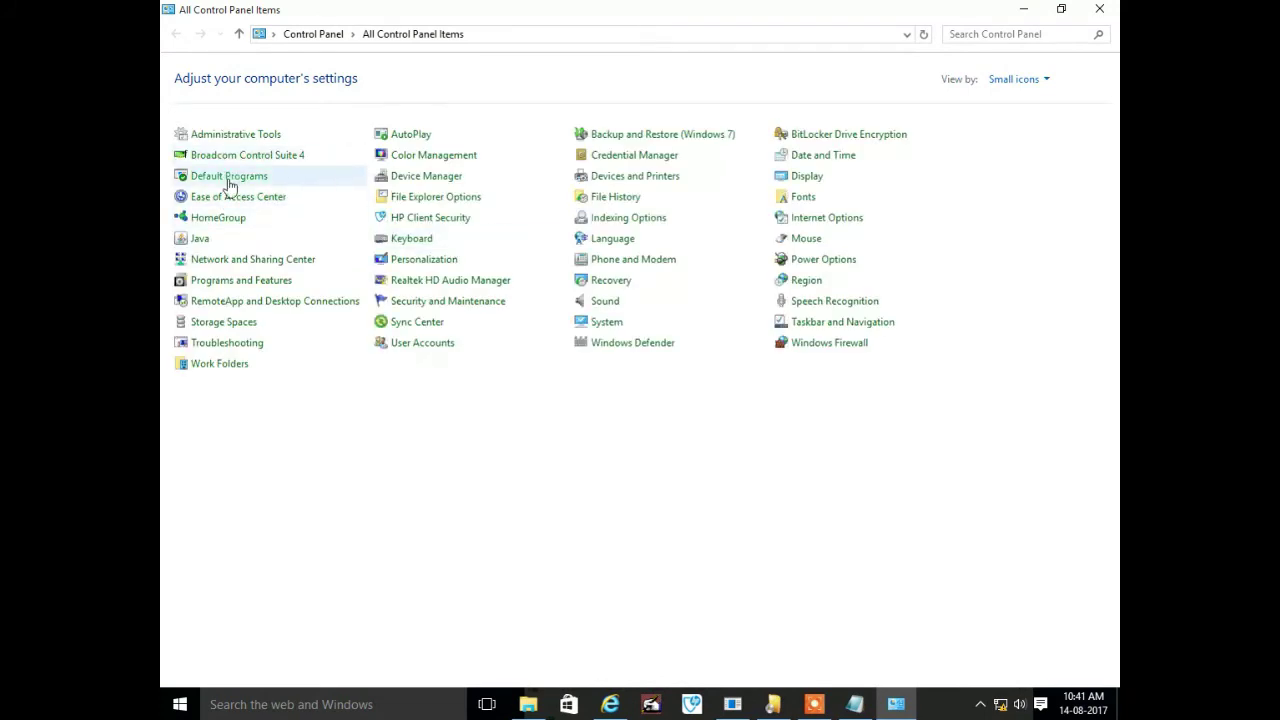
pyautogui.click(617, 178)
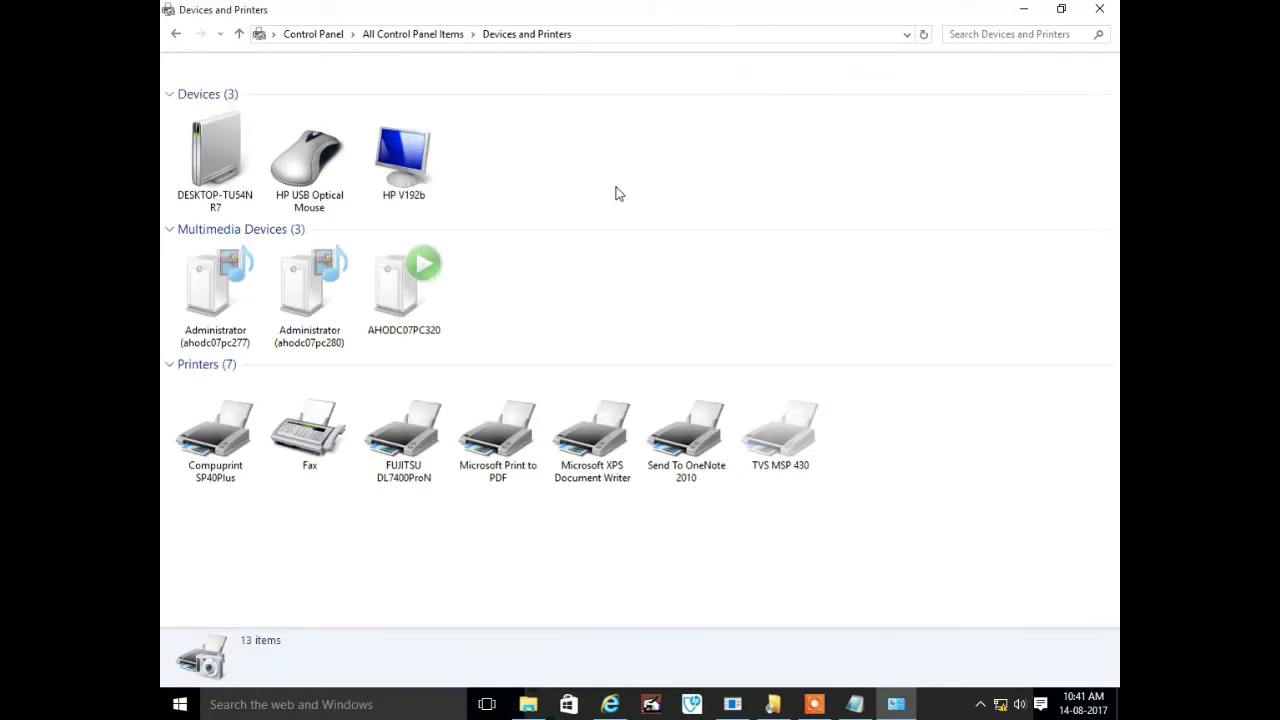
pyautogui.click(286, 66)
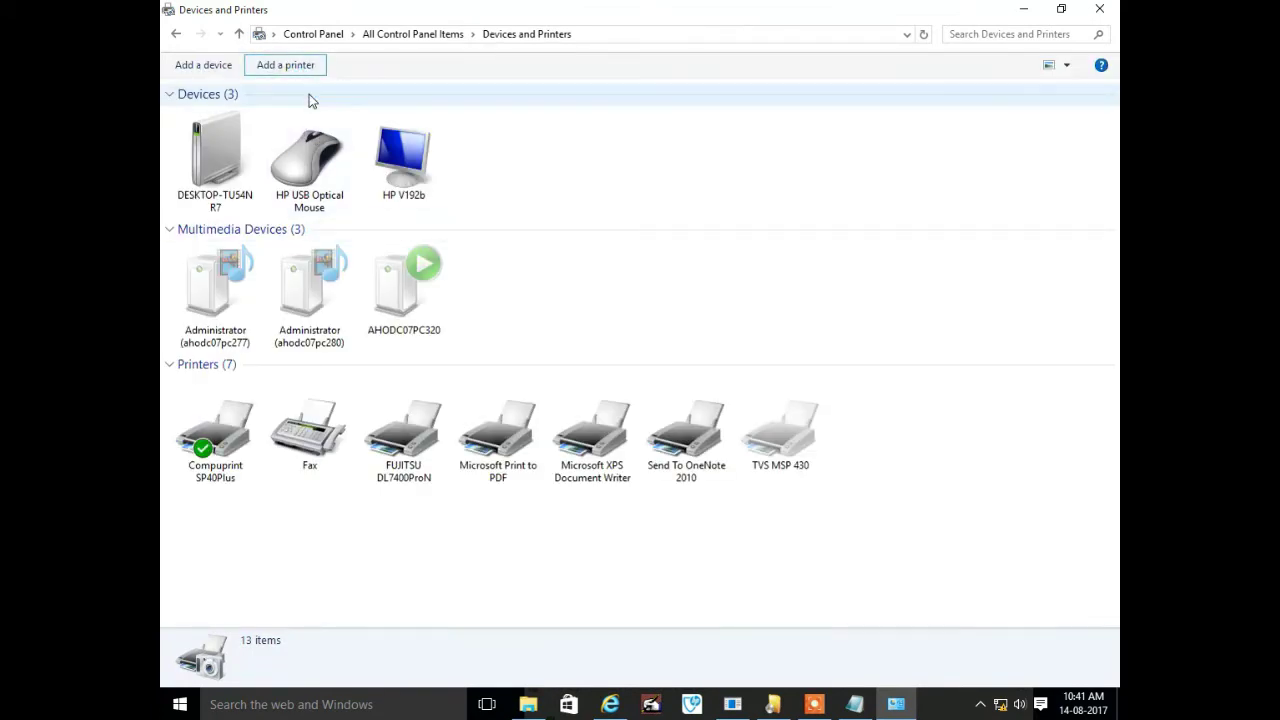
pyautogui.click(486, 465)
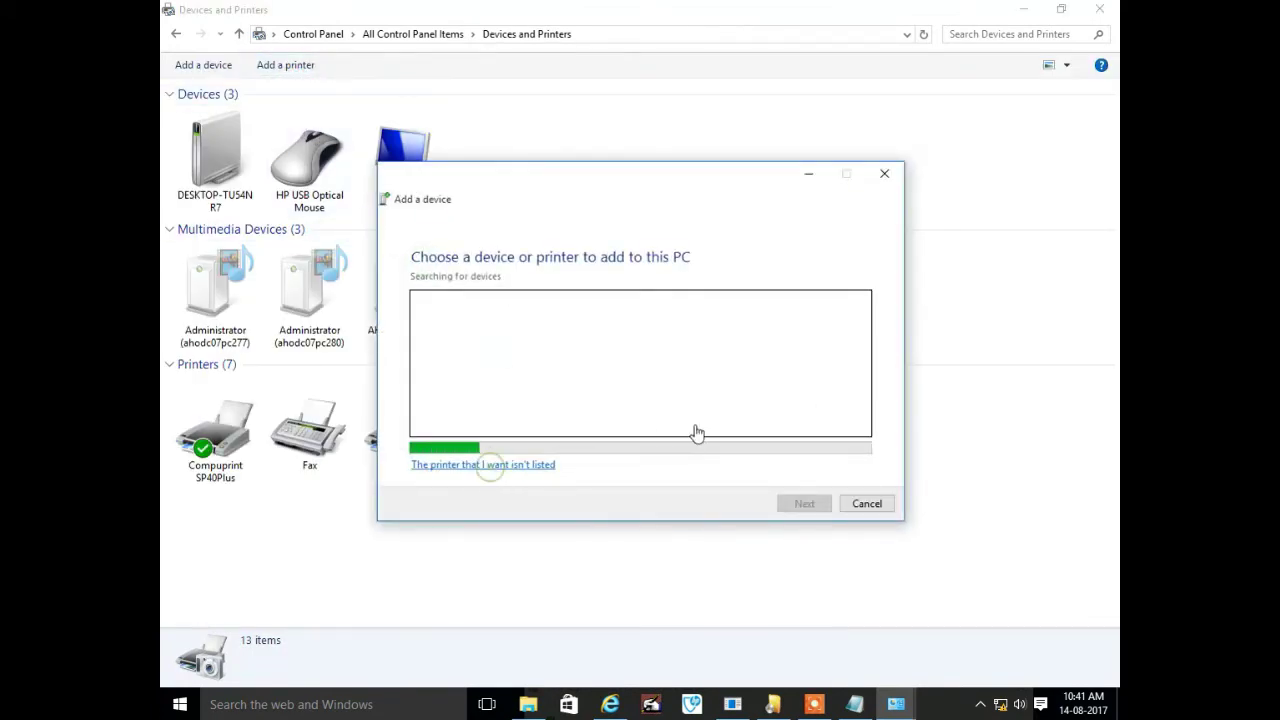
pyautogui.click(527, 458)
pyautogui.click(796, 524)
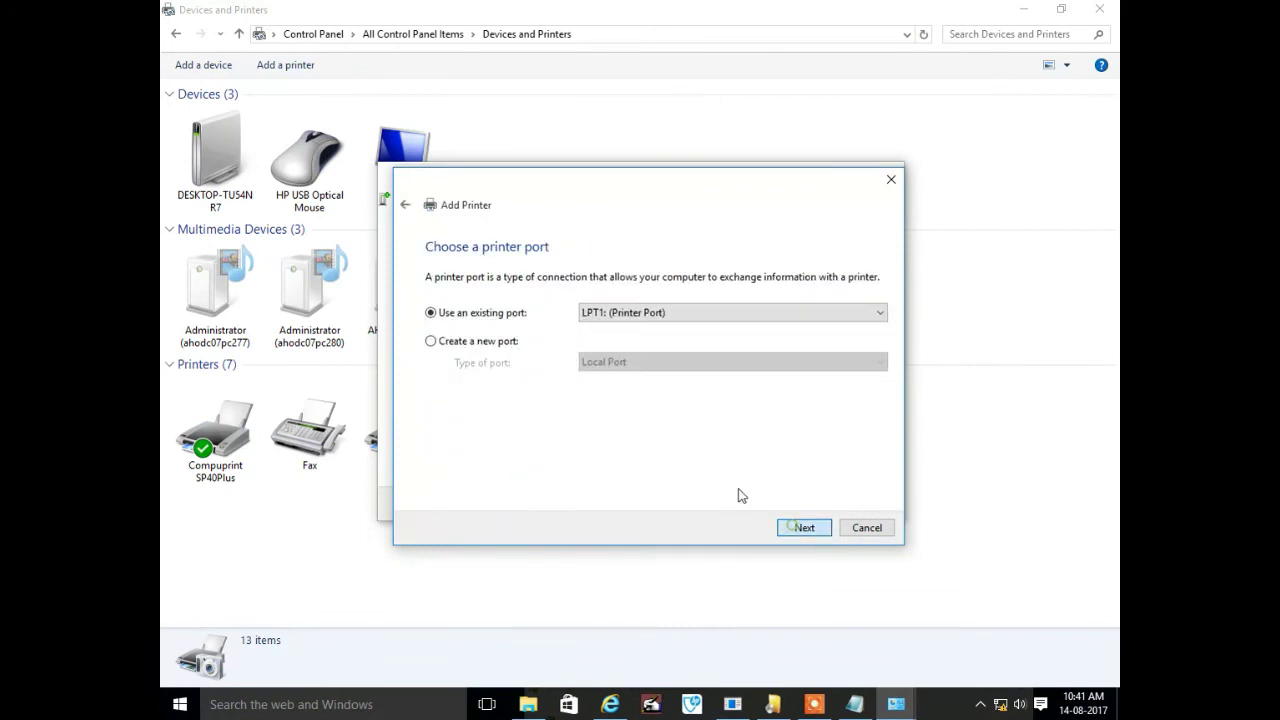
# Create a Standard TCP/IP port for 172.30.36.50 with a Custom device type and choose Have Disk
pyautogui.click(486, 338)
pyautogui.click(600, 362)
pyautogui.click(622, 384)
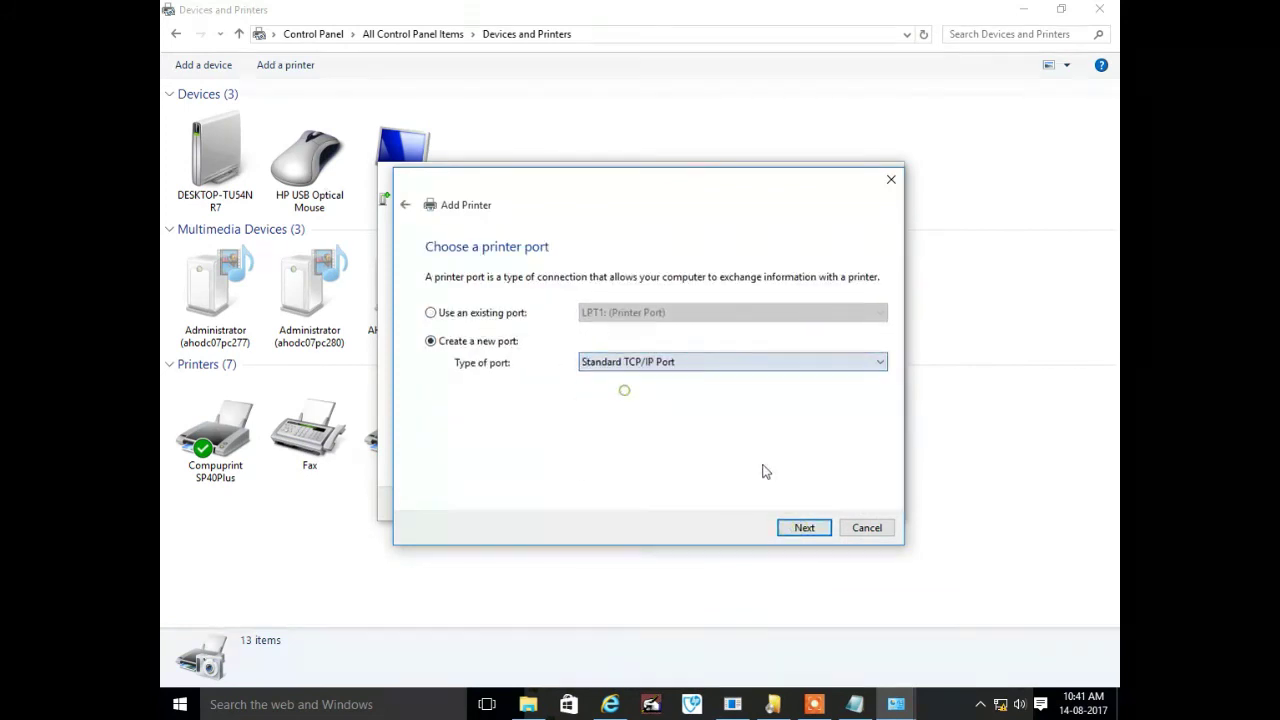
pyautogui.click(810, 528)
pyautogui.write('172.30.36.50')
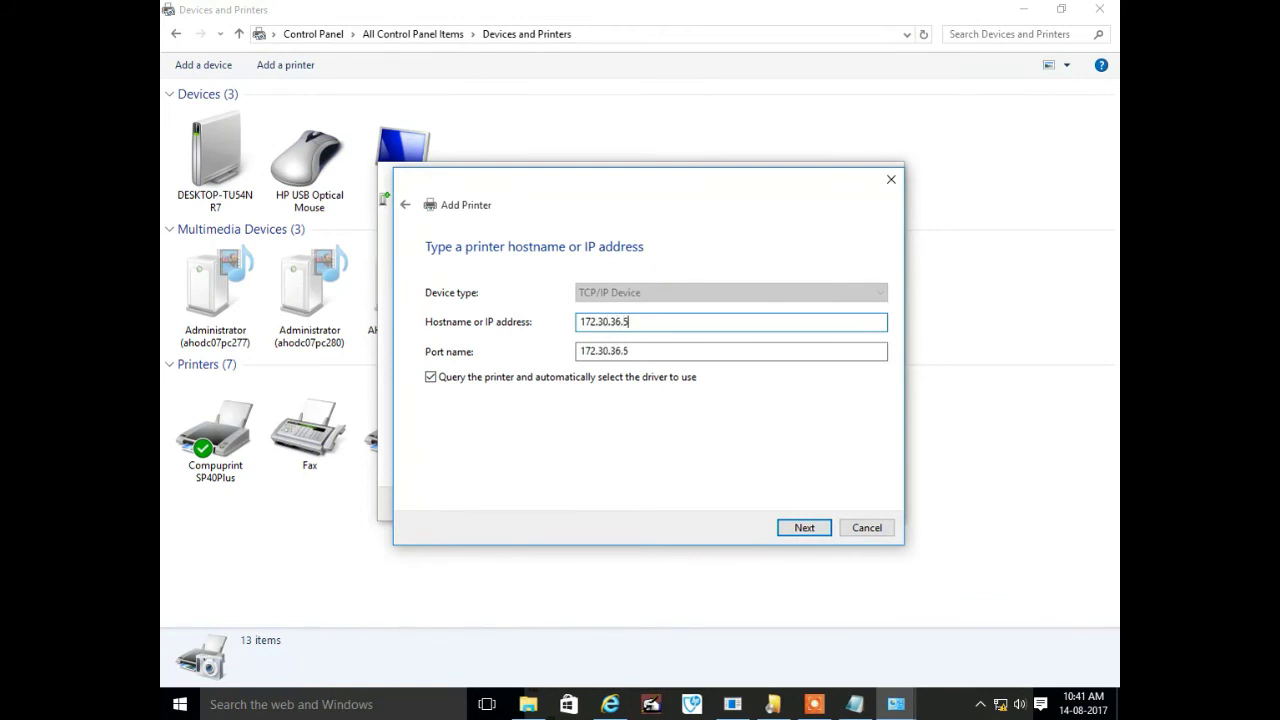
pyautogui.click(804, 528)
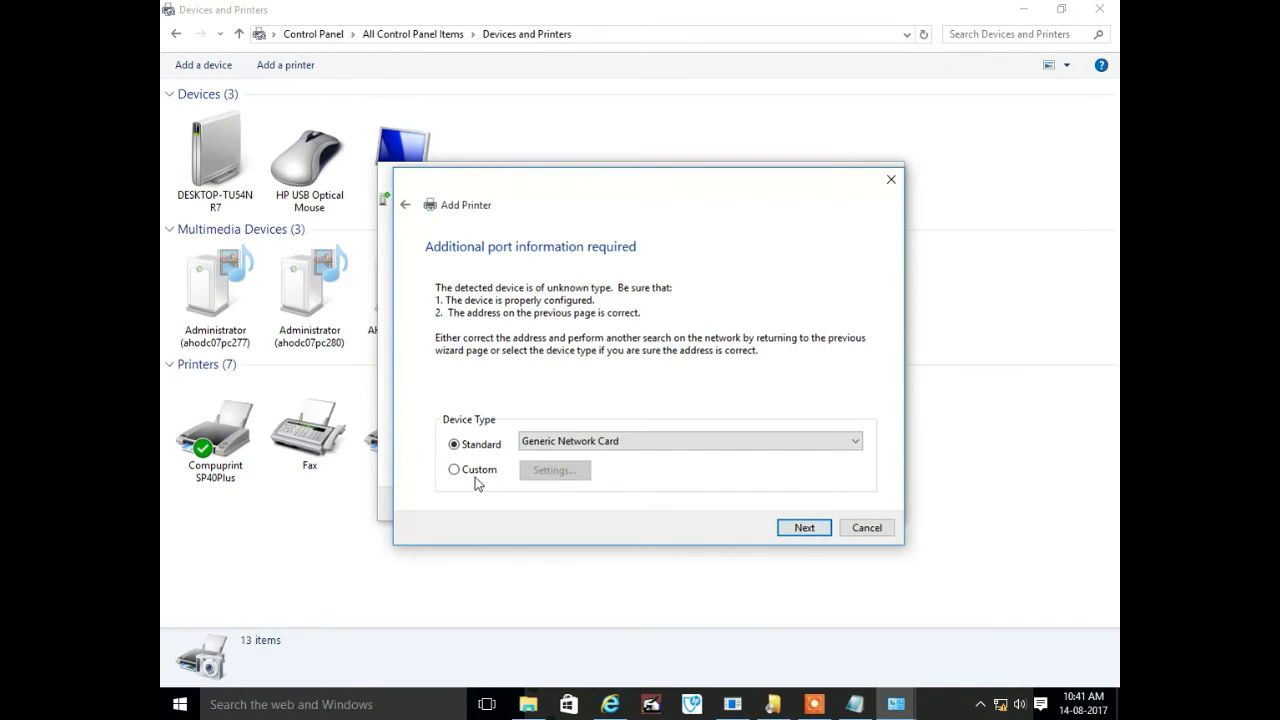
pyautogui.click(476, 472)
pyautogui.click(808, 528)
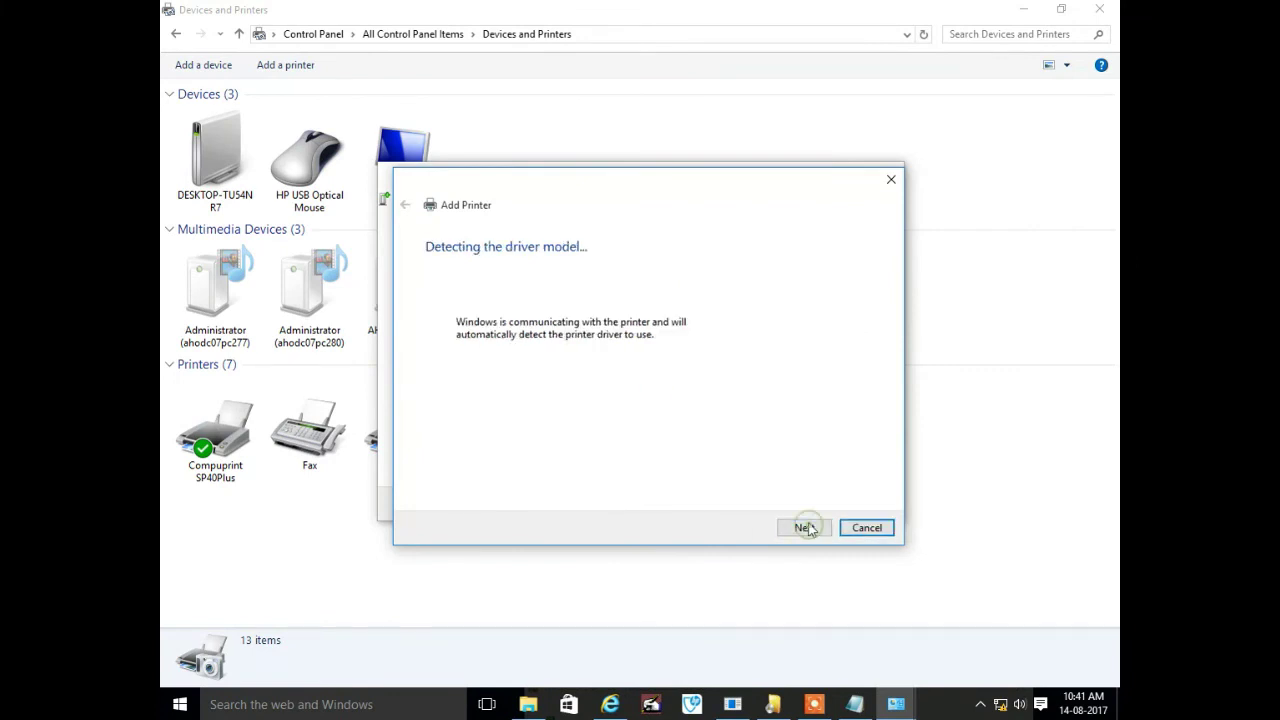
pyautogui.click(829, 464)
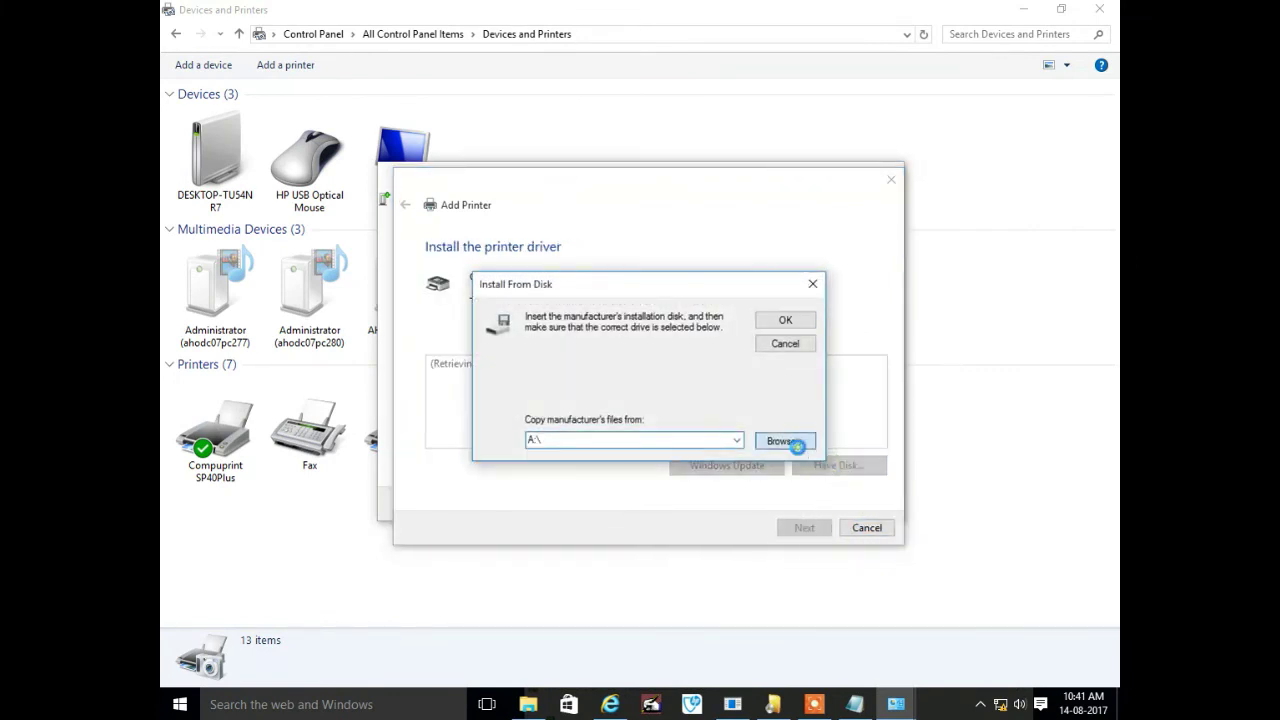
# Point the installer to the driver in D:\UBI Software\Drivers\TVSE DP 5000 Plus\Printer Drivers
pyautogui.click(521, 535)
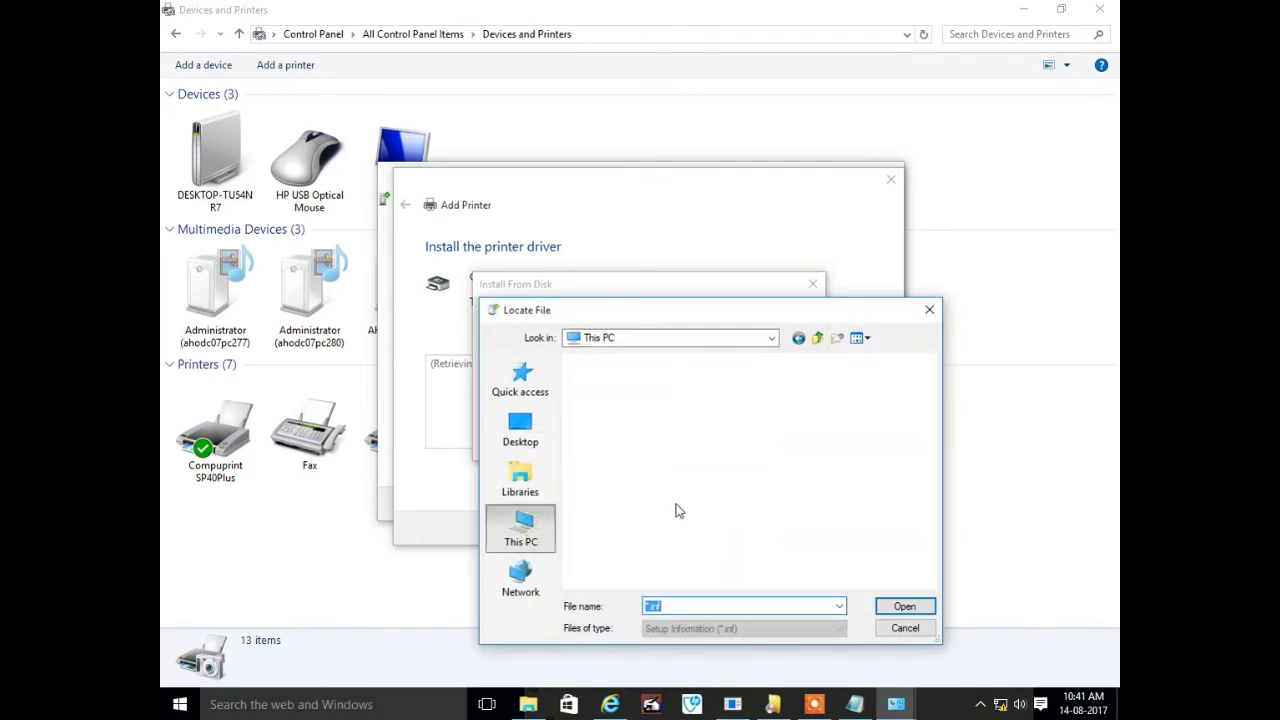
pyautogui.scroll(-3, 645, 505)
pyautogui.doubleClick(624, 479)
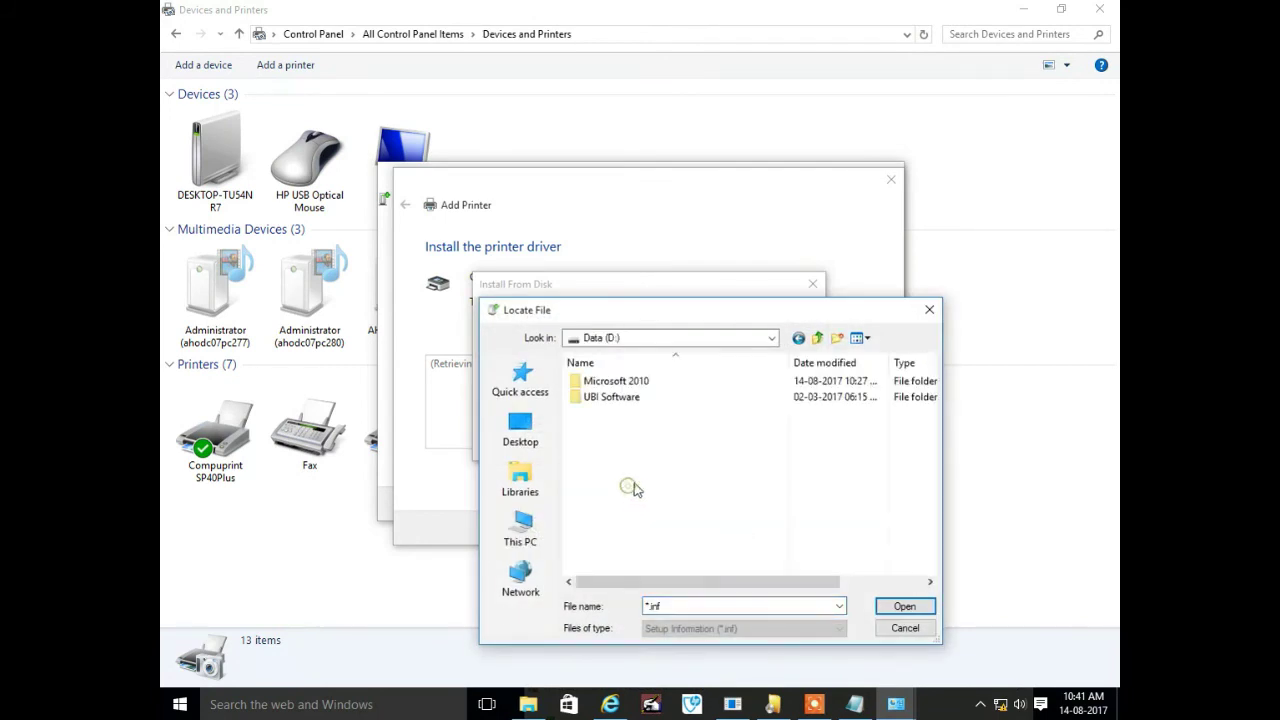
pyautogui.doubleClick(618, 400)
pyautogui.click(605, 415)
pyautogui.doubleClick(605, 415)
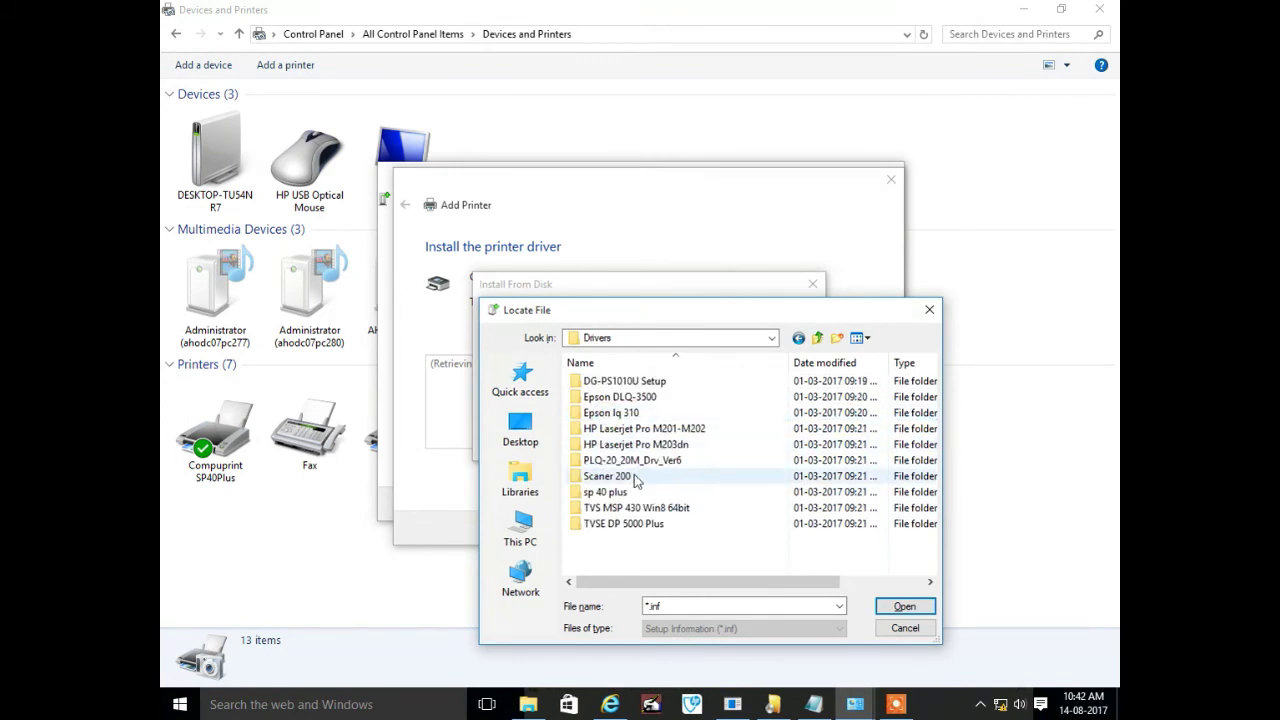
pyautogui.doubleClick(610, 524)
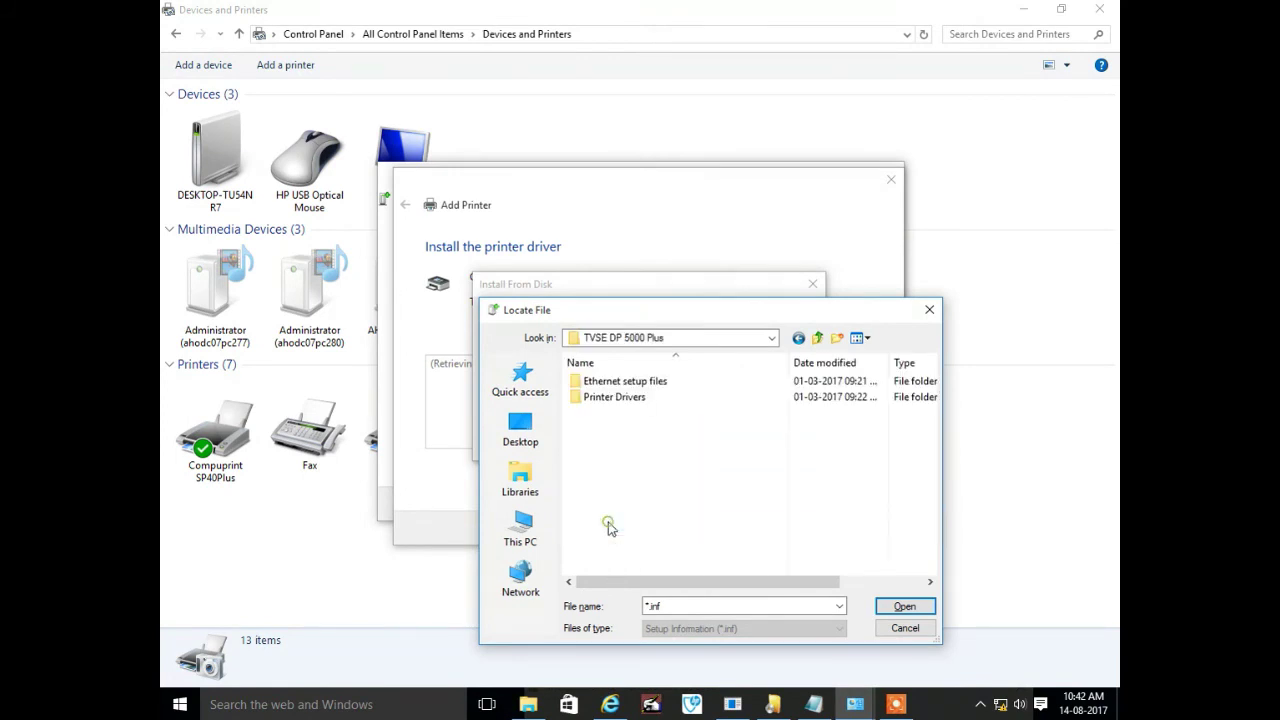
pyautogui.doubleClick(626, 398)
pyautogui.doubleClick(598, 428)
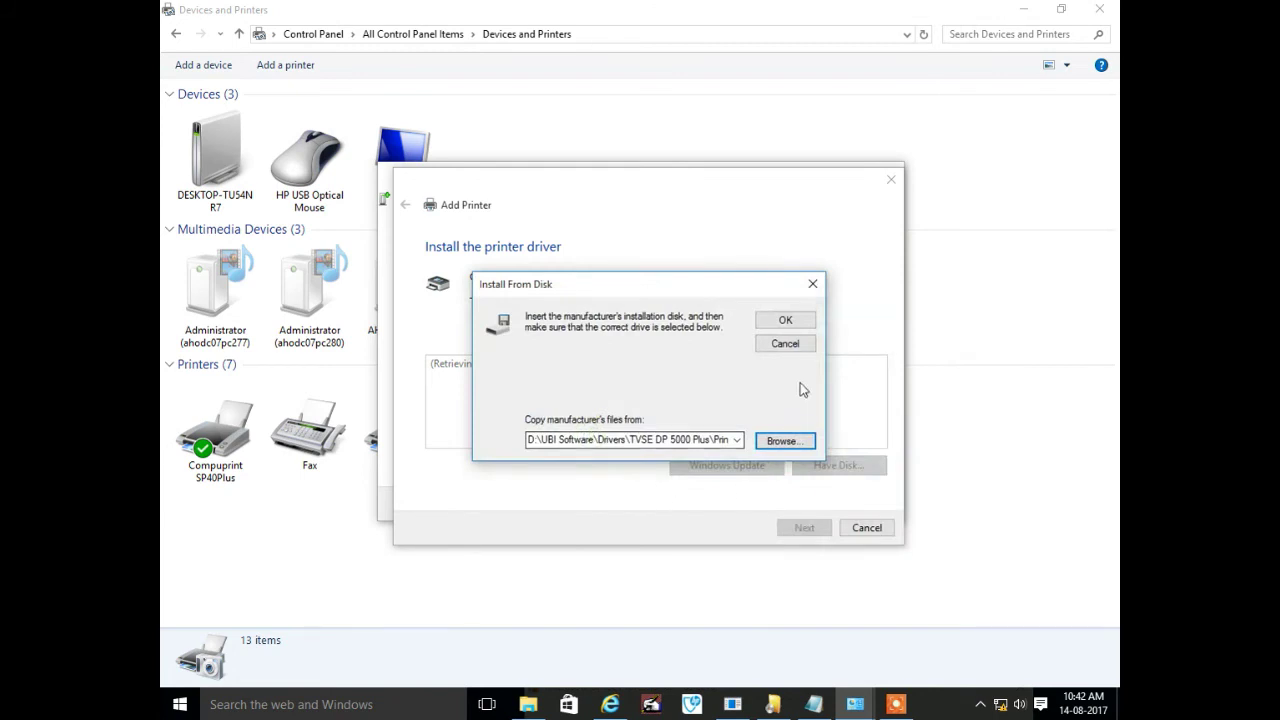
pyautogui.click(786, 321)
# Add FUJITSU DL7400ProN with the existing driver and set it as the default printer
pyautogui.click(806, 529)
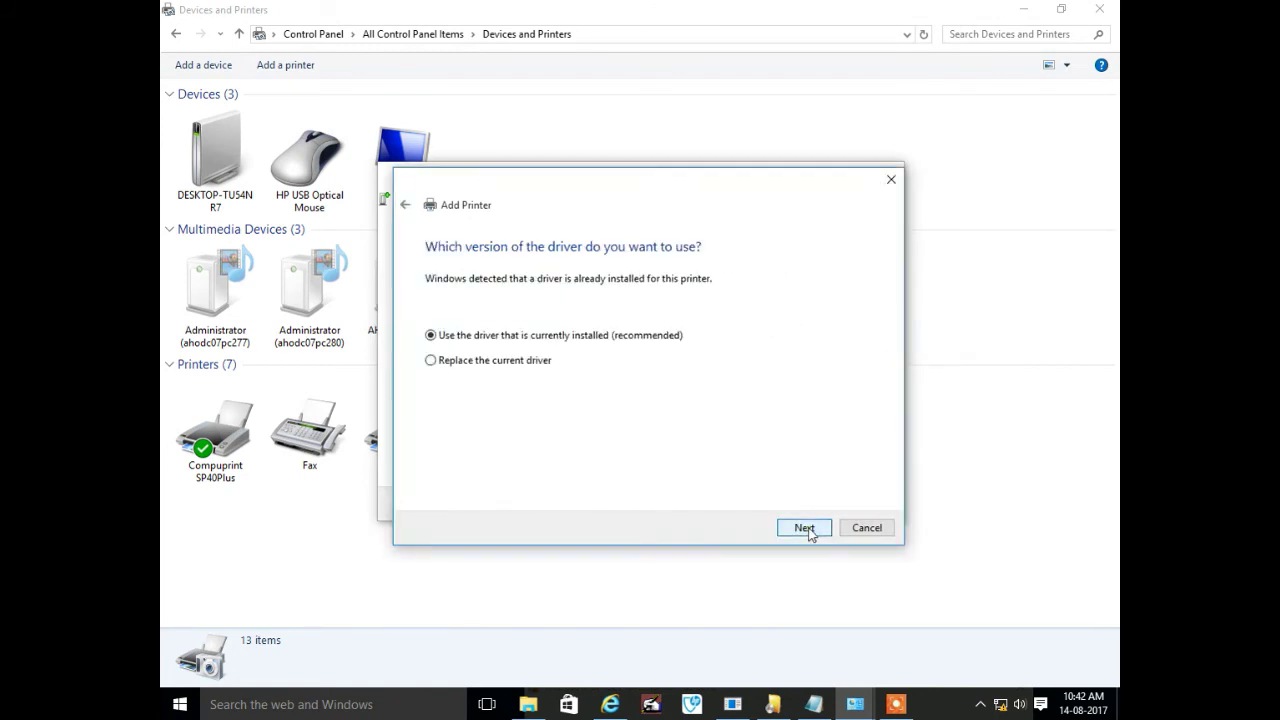
pyautogui.click(805, 528)
pyautogui.click(805, 528)
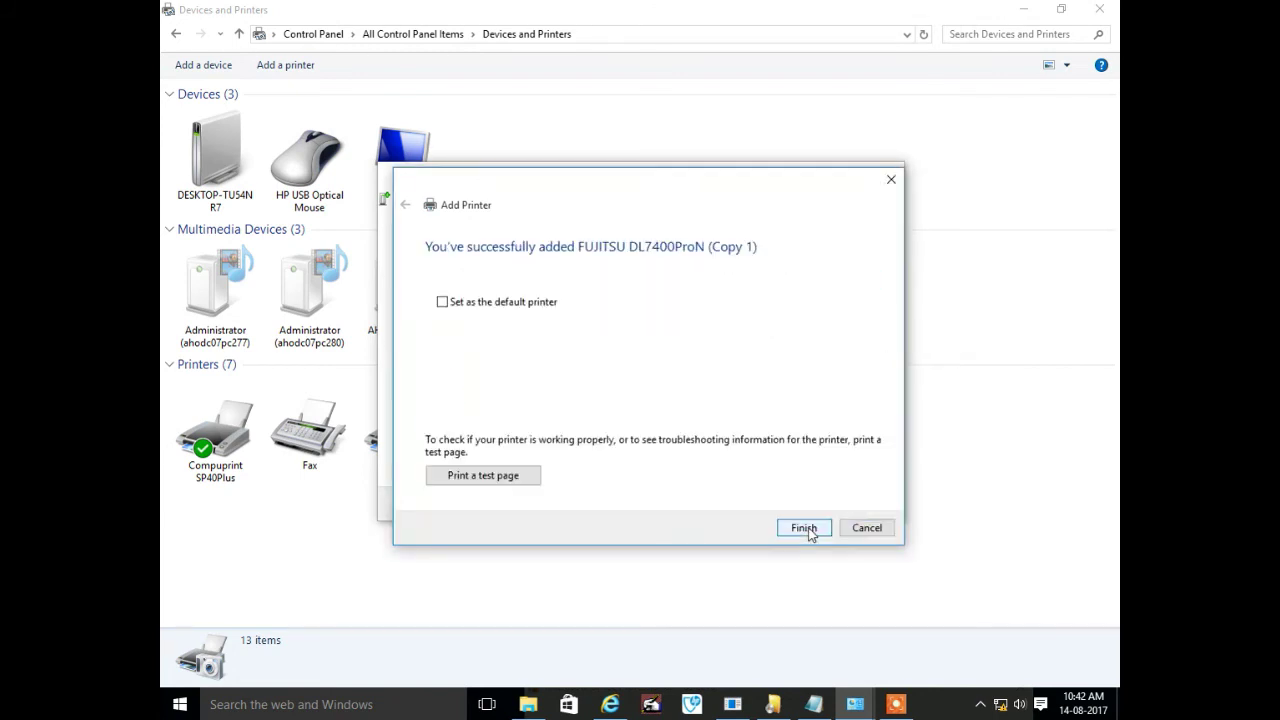
pyautogui.click(500, 311)
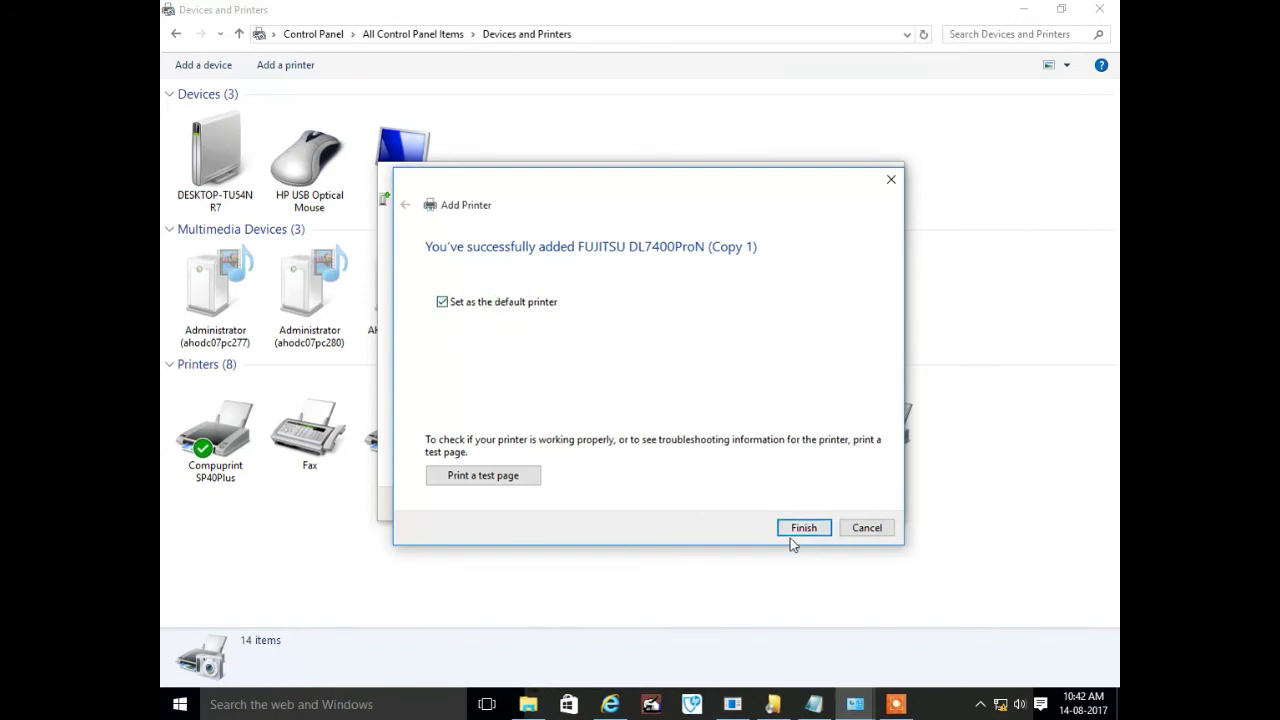
pyautogui.click(803, 528)
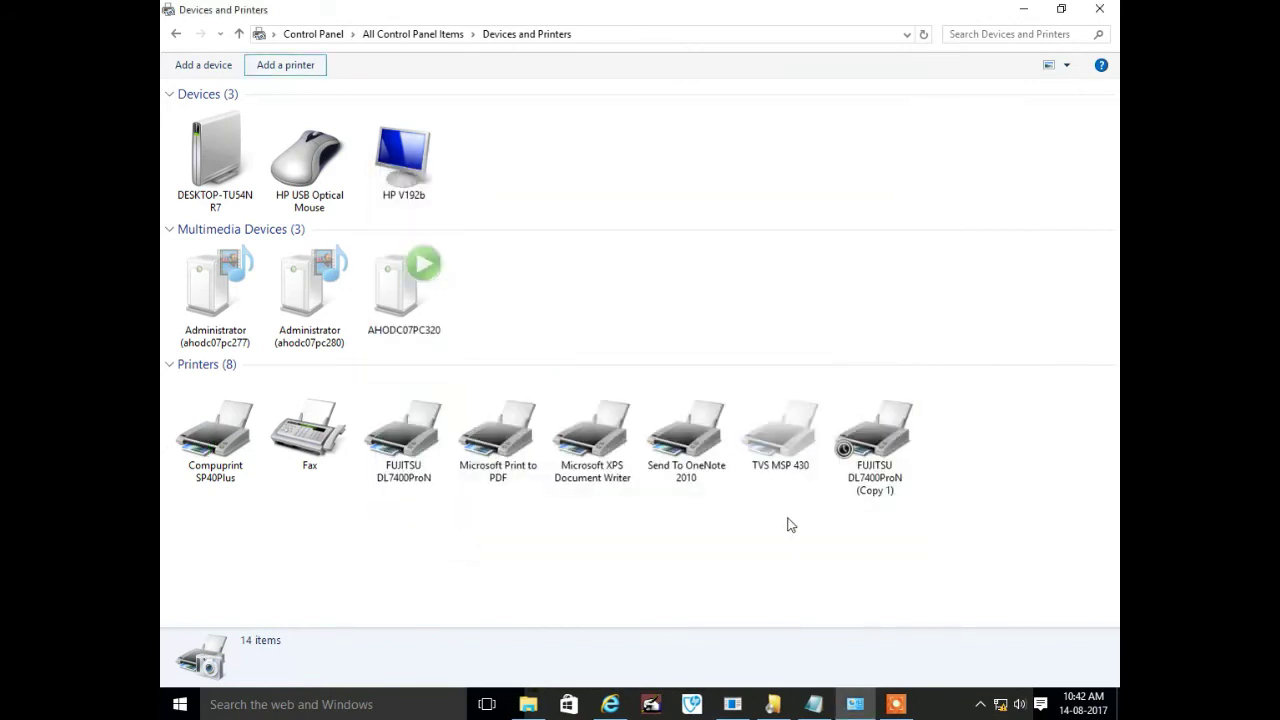
# Refresh the Devices and Printers list and select FUJITSU DL7400ProN (Copy 1)
pyautogui.rightClick(764, 292)
pyautogui.click(795, 362)
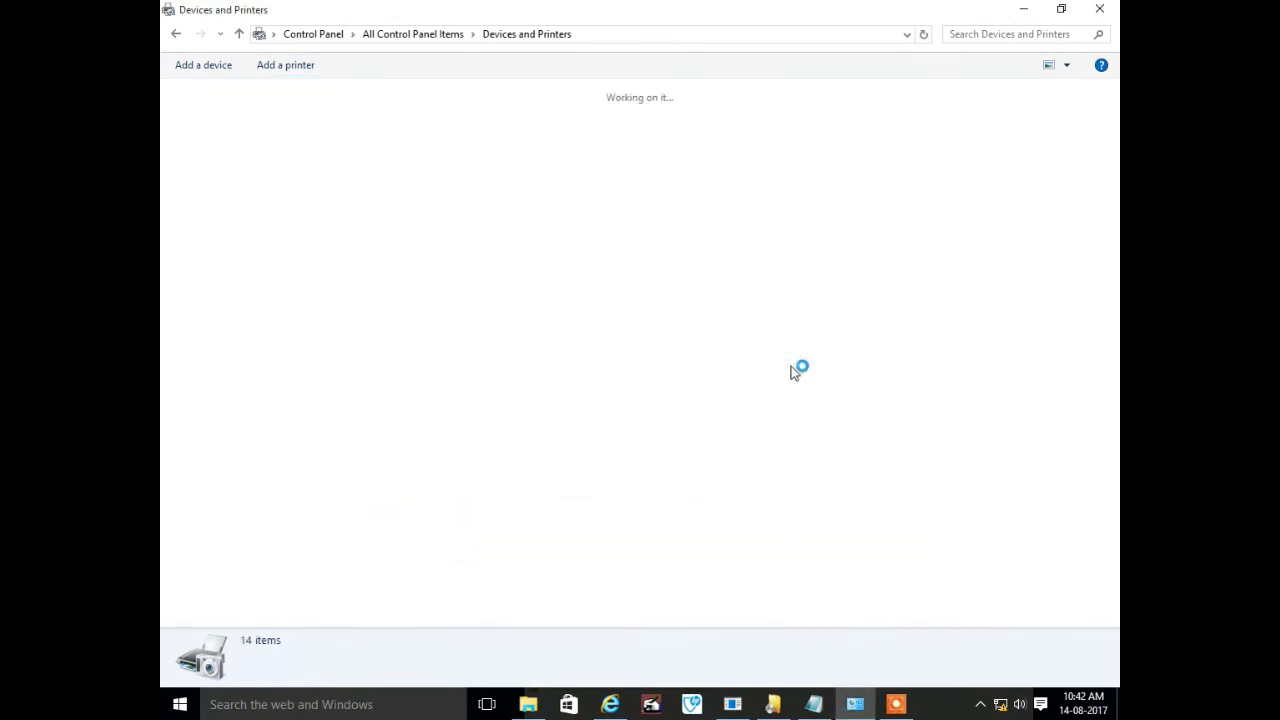
pyautogui.click(500, 470)
pyautogui.hotkey('shift', 'F10')
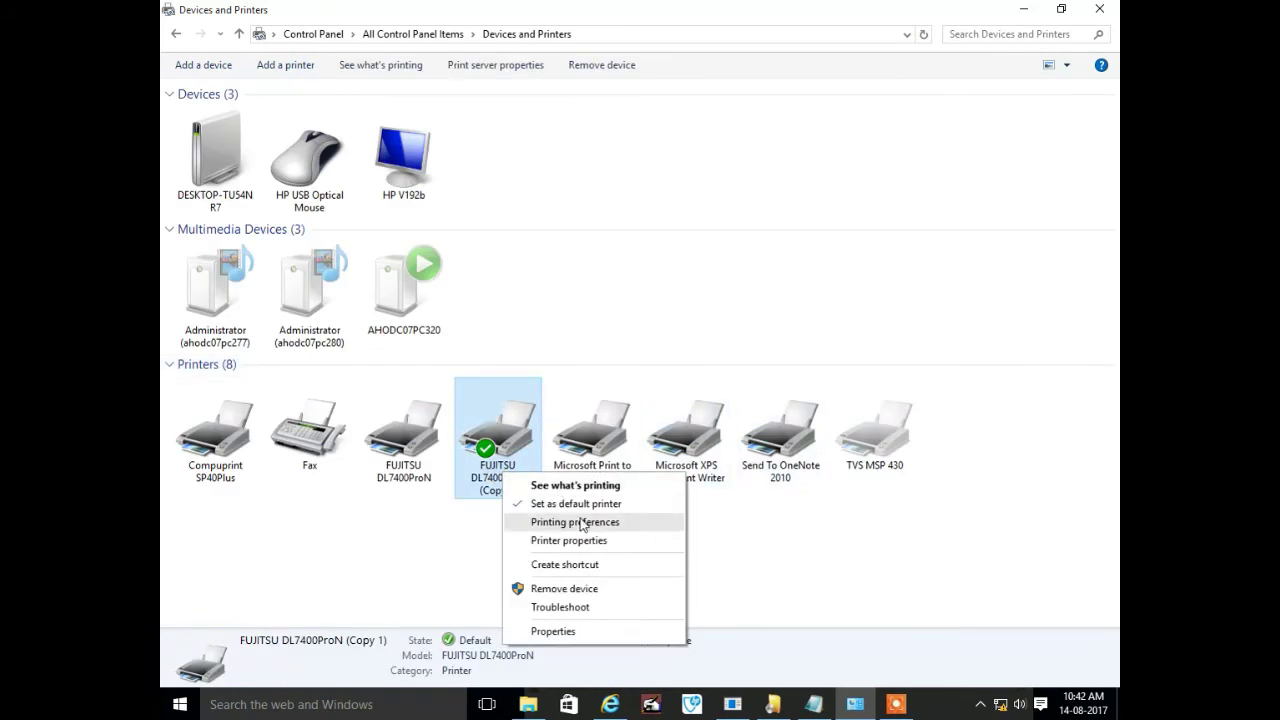
pyautogui.click(896, 704)
pyautogui.click(594, 676)
pyautogui.click(594, 676)
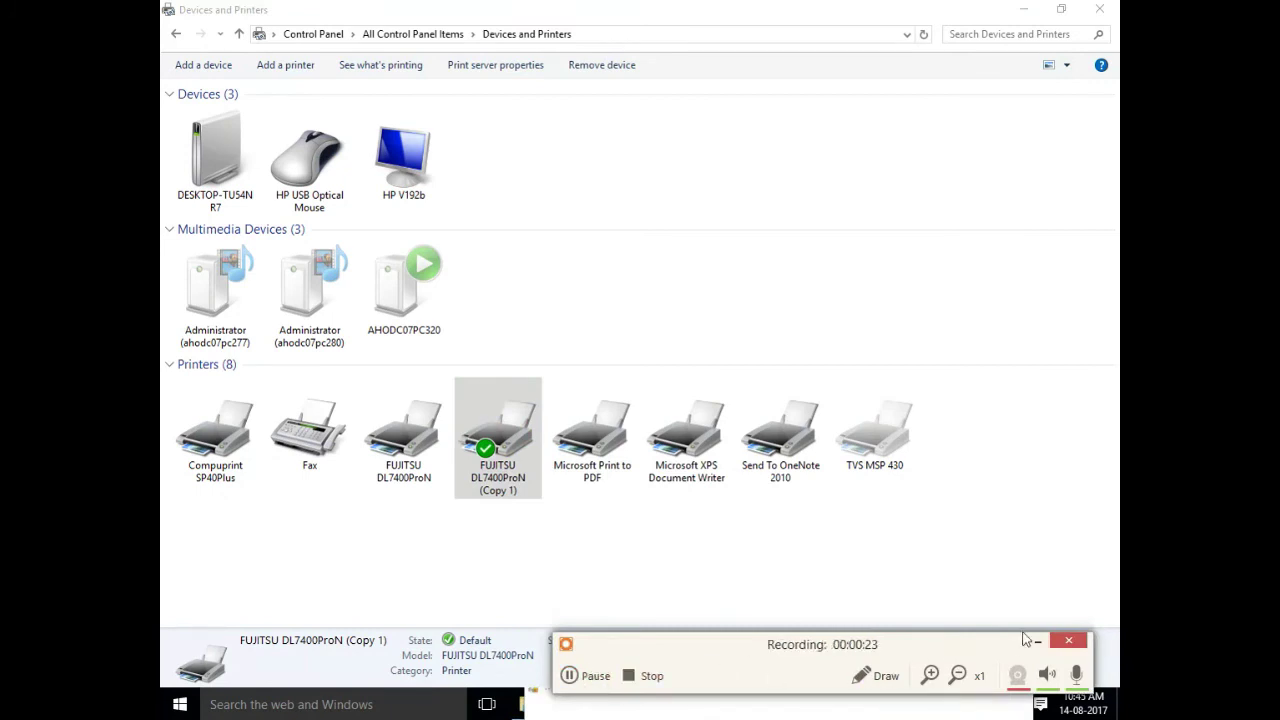
# Set the printer's default paper size to 12inch Stockform in its advanced printing defaults
pyautogui.rightClick(480, 444)
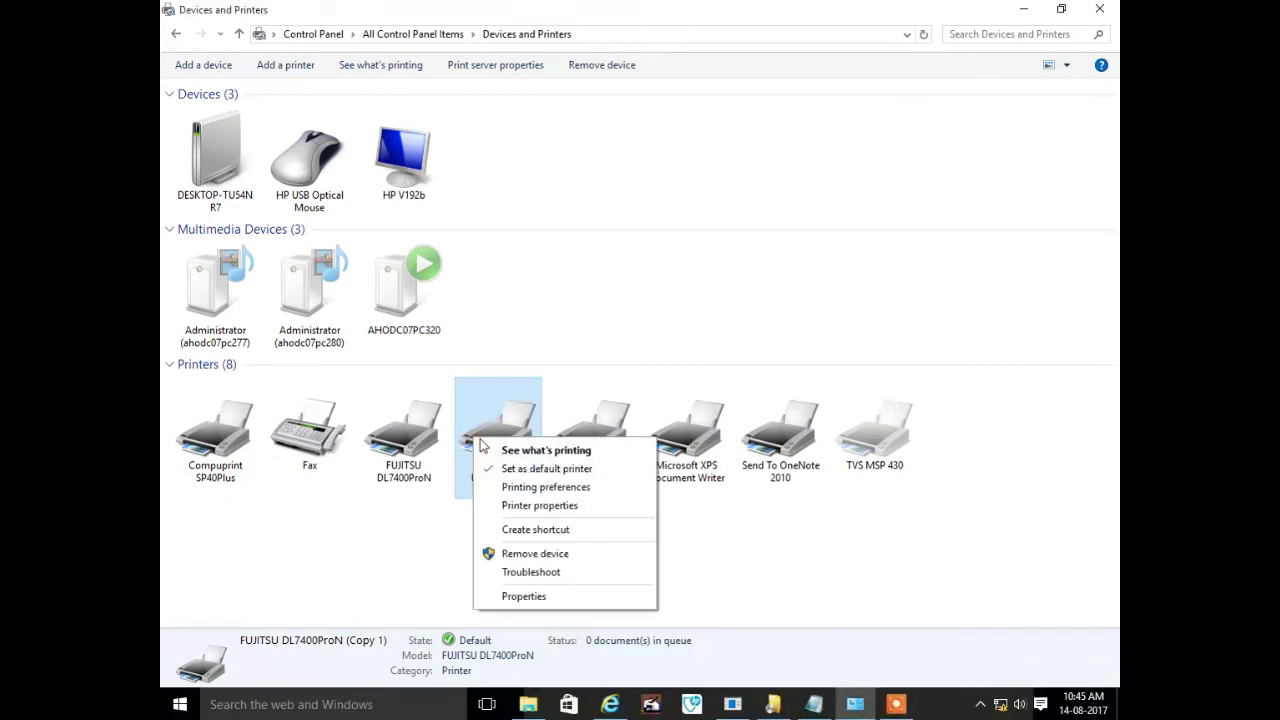
pyautogui.click(552, 512)
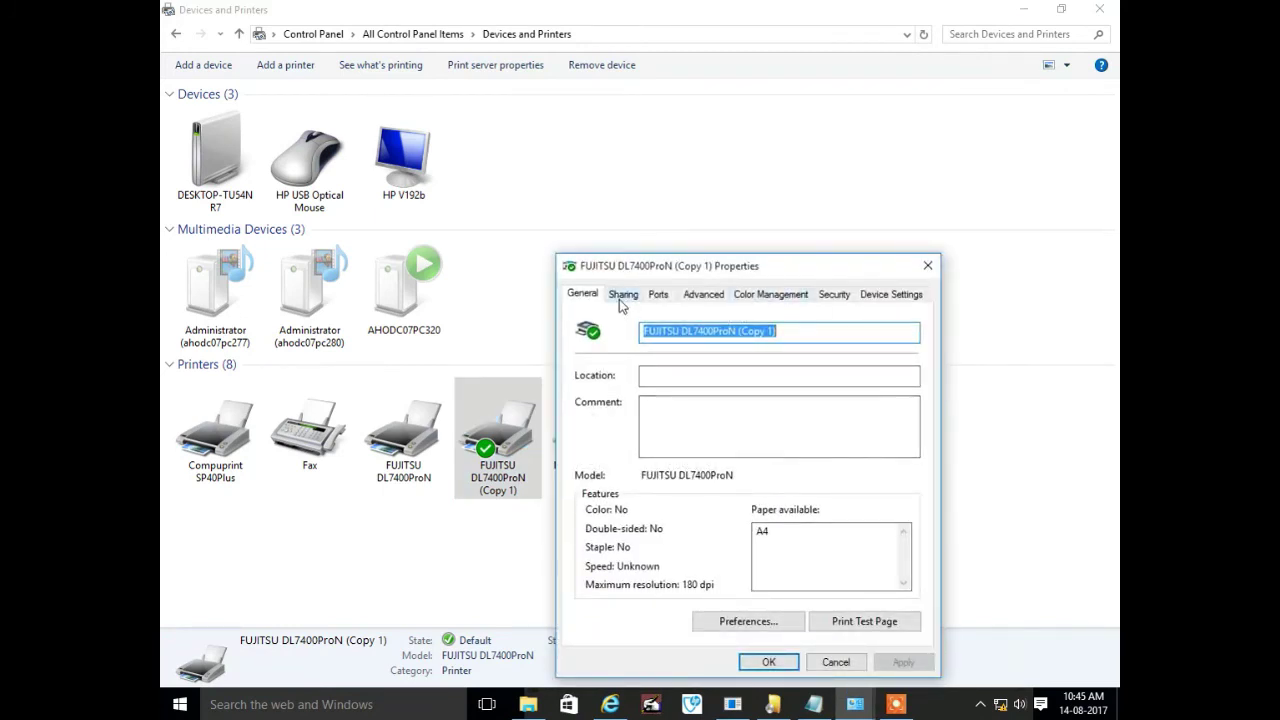
pyautogui.click(703, 294)
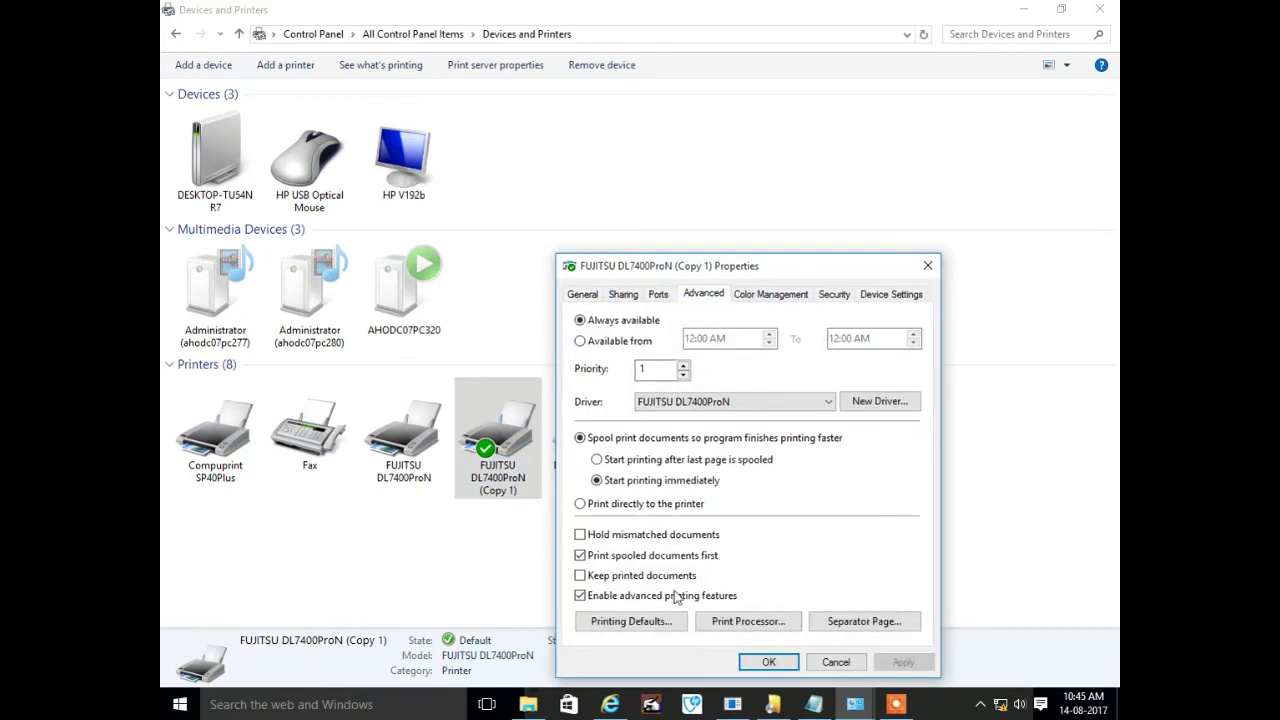
pyautogui.click(629, 621)
pyautogui.click(707, 324)
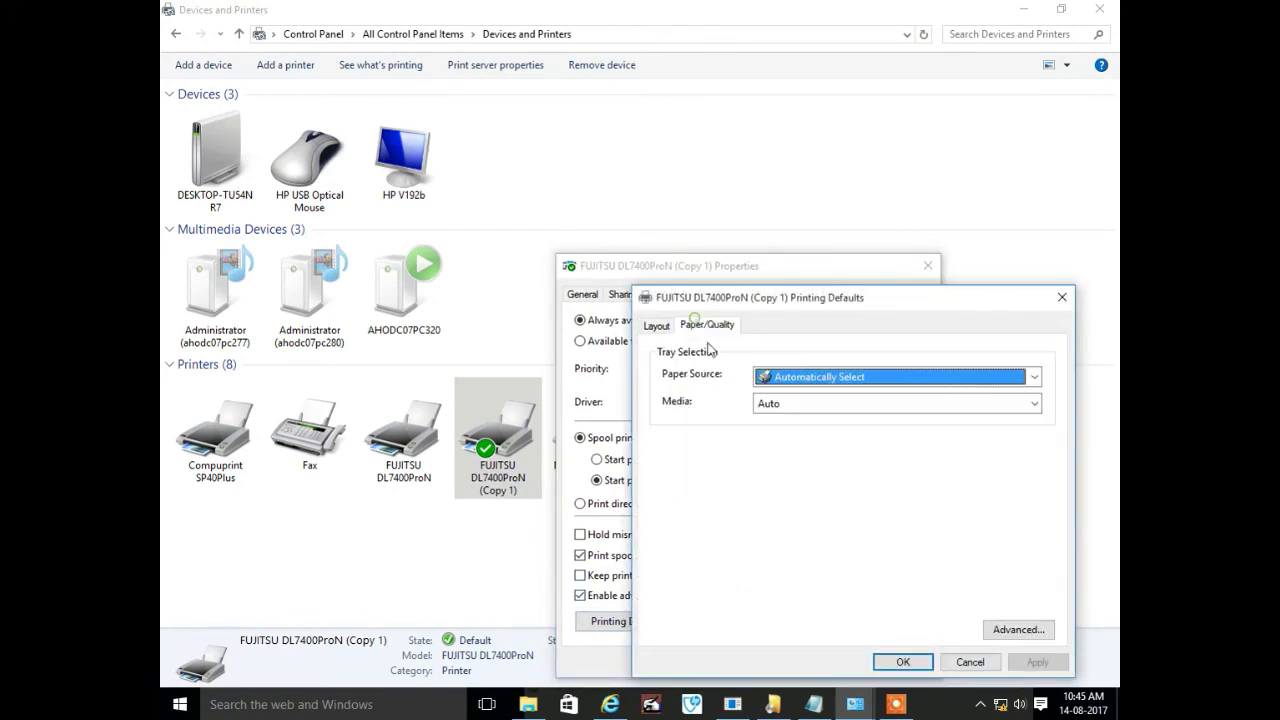
pyautogui.click(1033, 636)
pyautogui.click(817, 357)
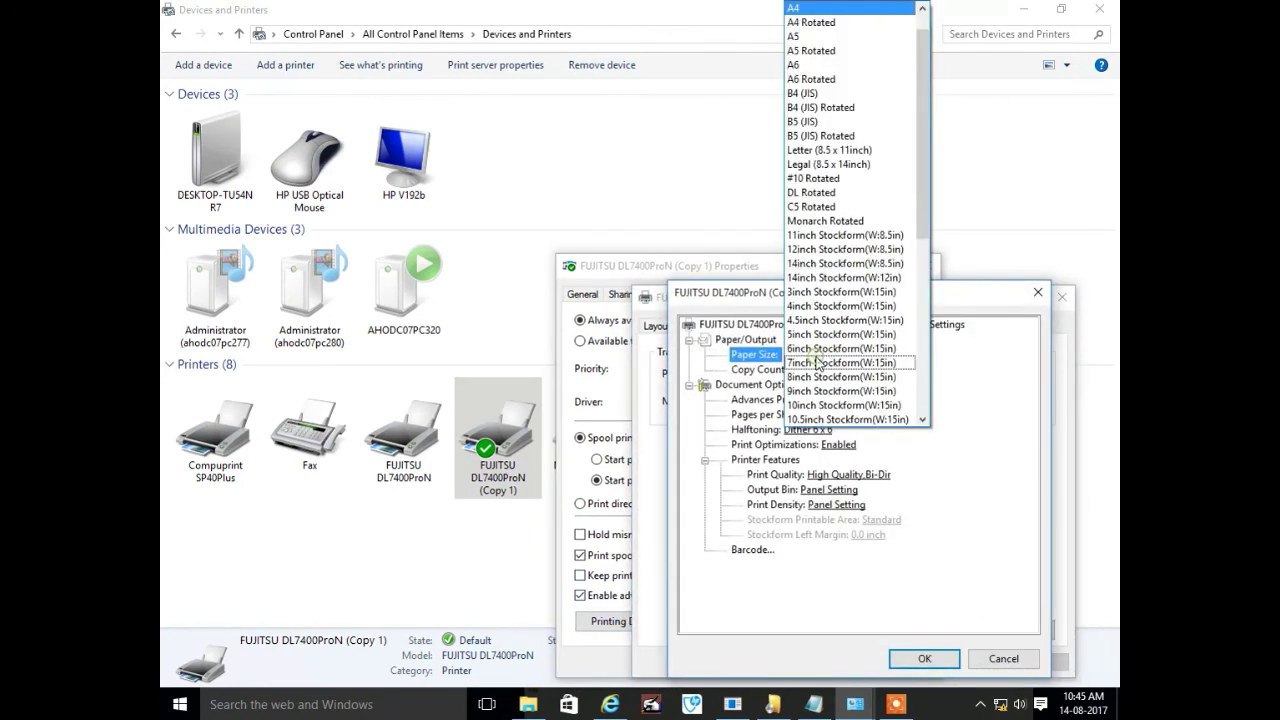
pyautogui.scroll(-1, 840, 370)
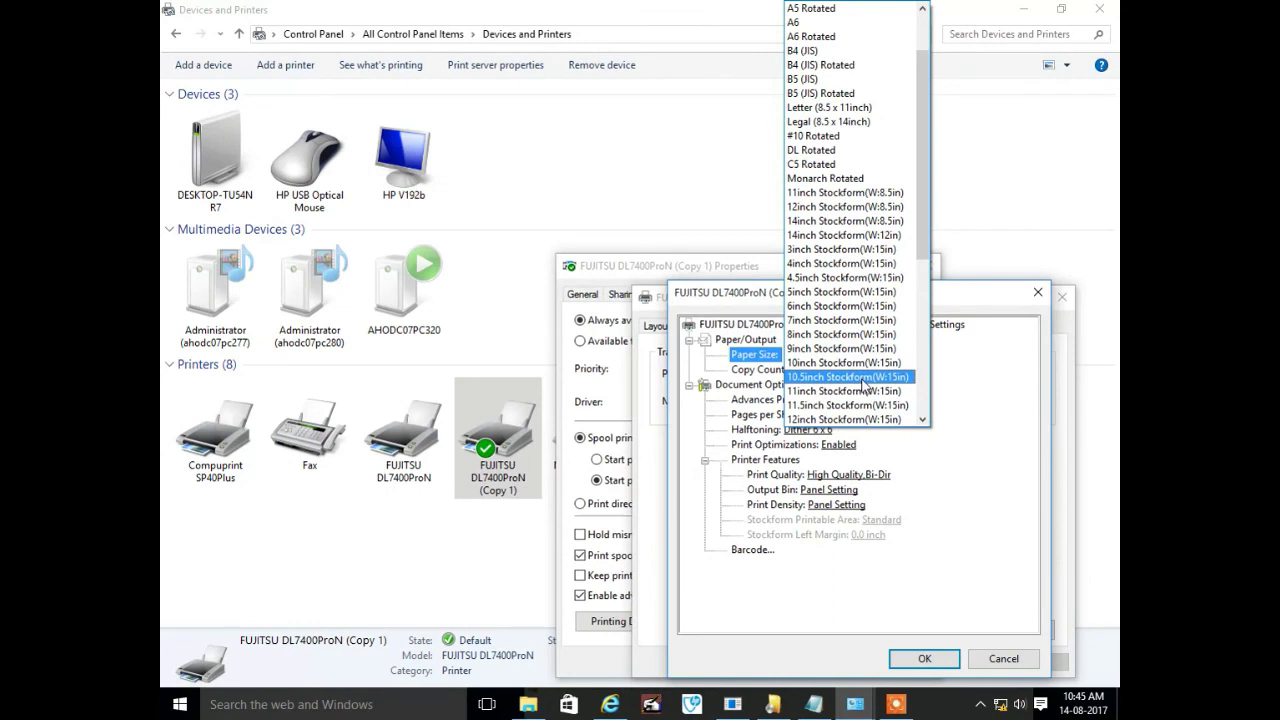
pyautogui.scroll(-1, 862, 384)
pyautogui.click(845, 377)
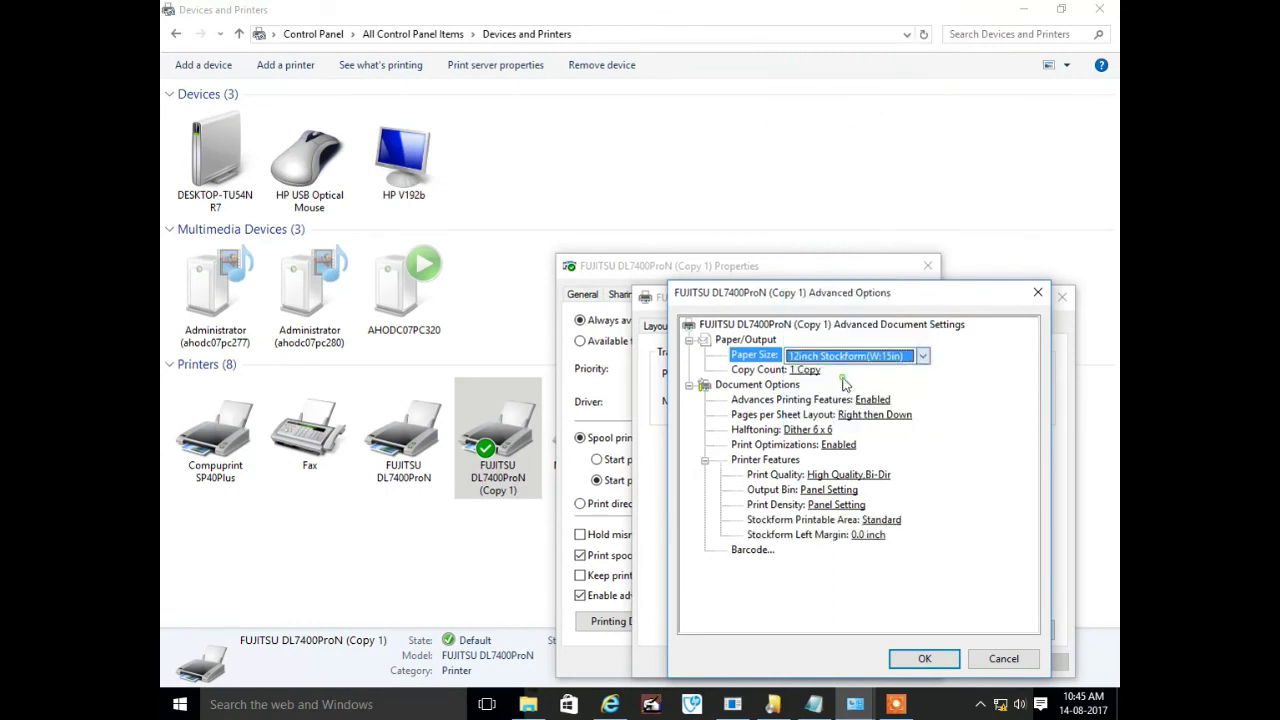
pyautogui.click(921, 657)
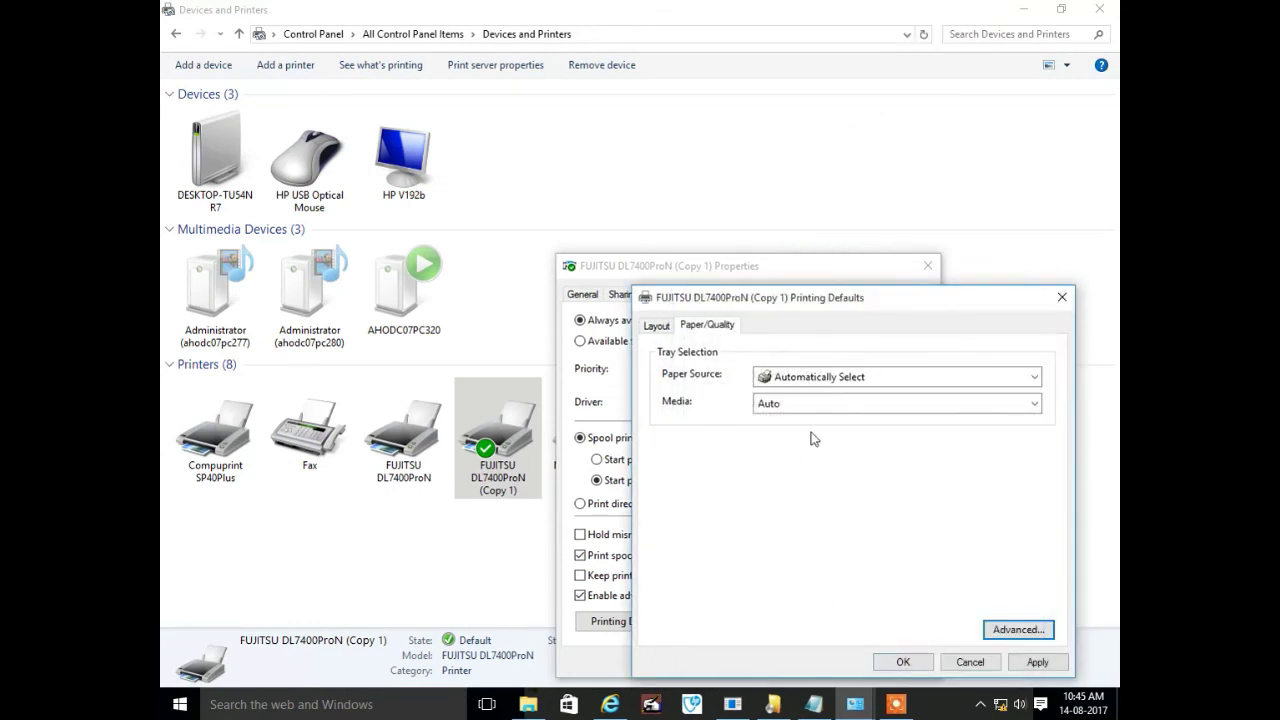
# Set paper source to Front Tractor, keep media type Auto, and save the printing defaults
pyautogui.click(816, 378)
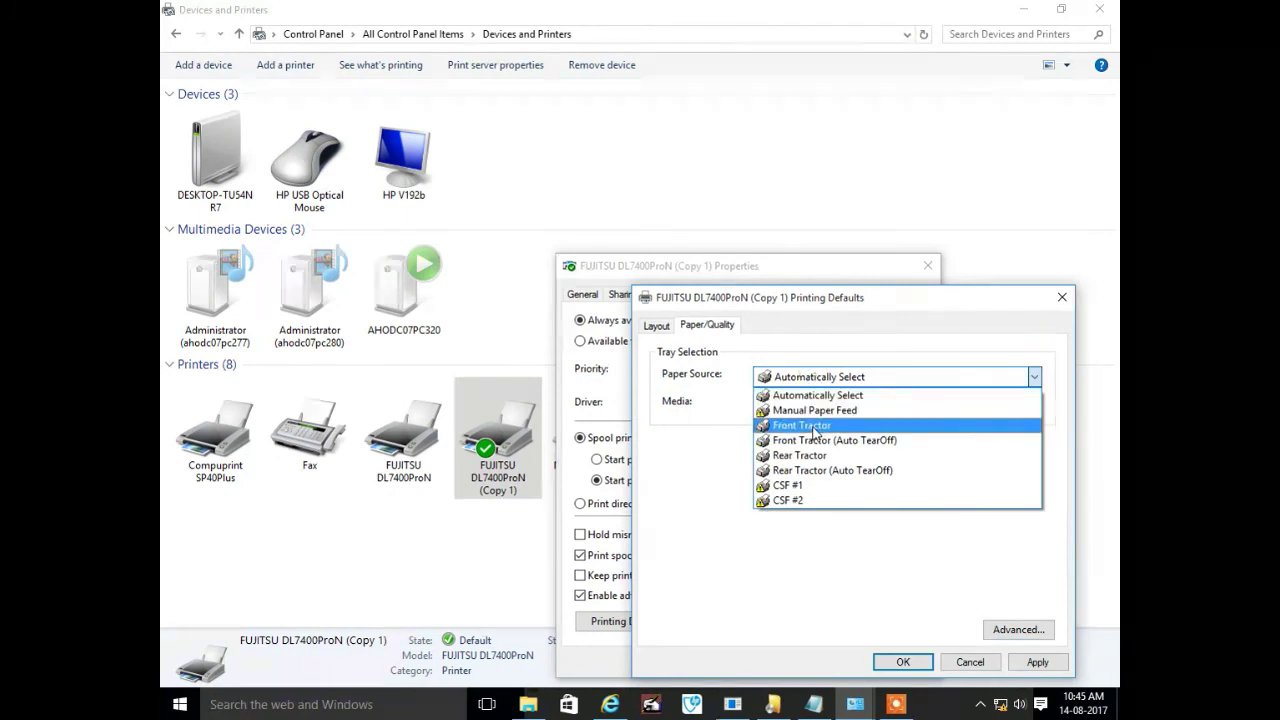
pyautogui.click(814, 428)
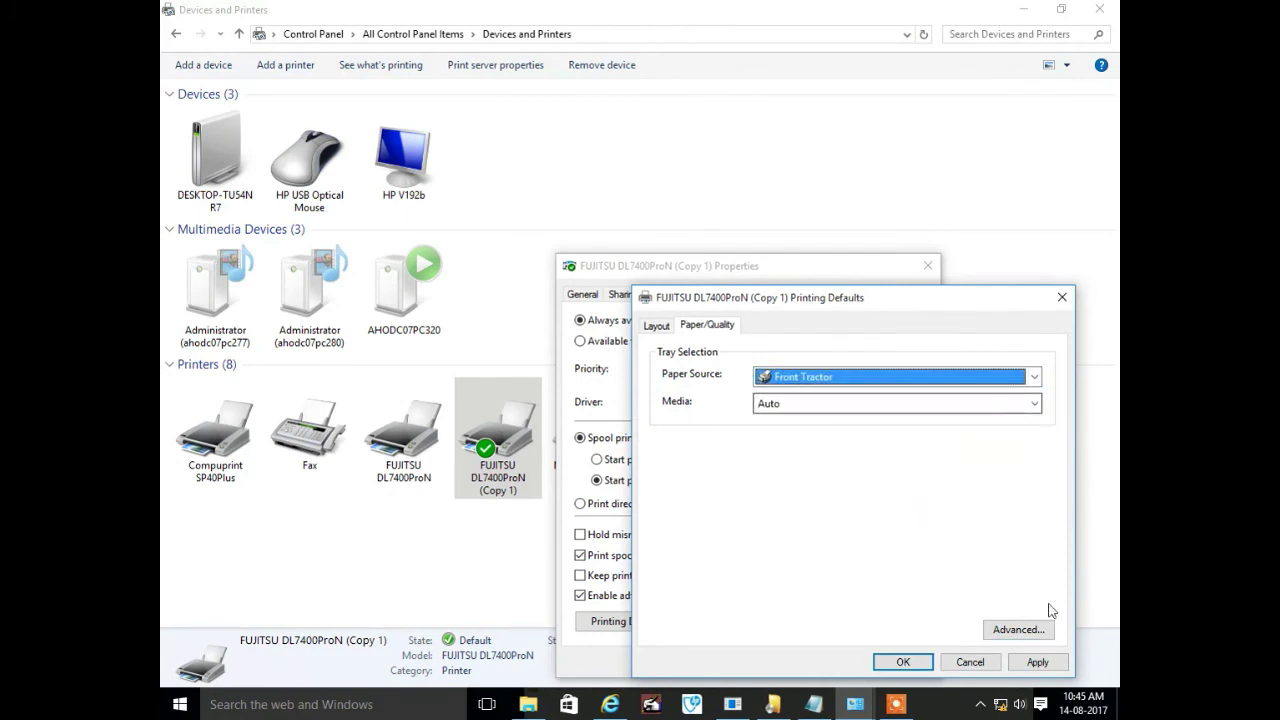
pyautogui.click(790, 404)
pyautogui.click(797, 420)
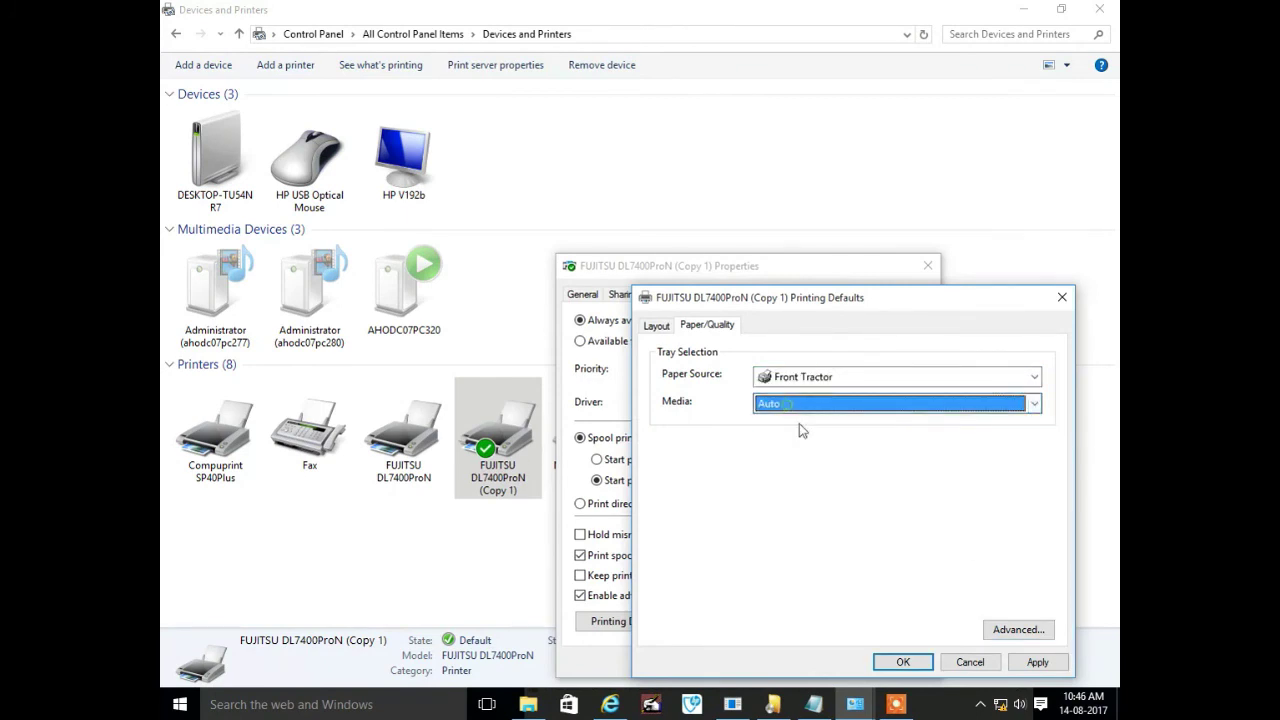
pyautogui.click(1038, 662)
pyautogui.click(924, 666)
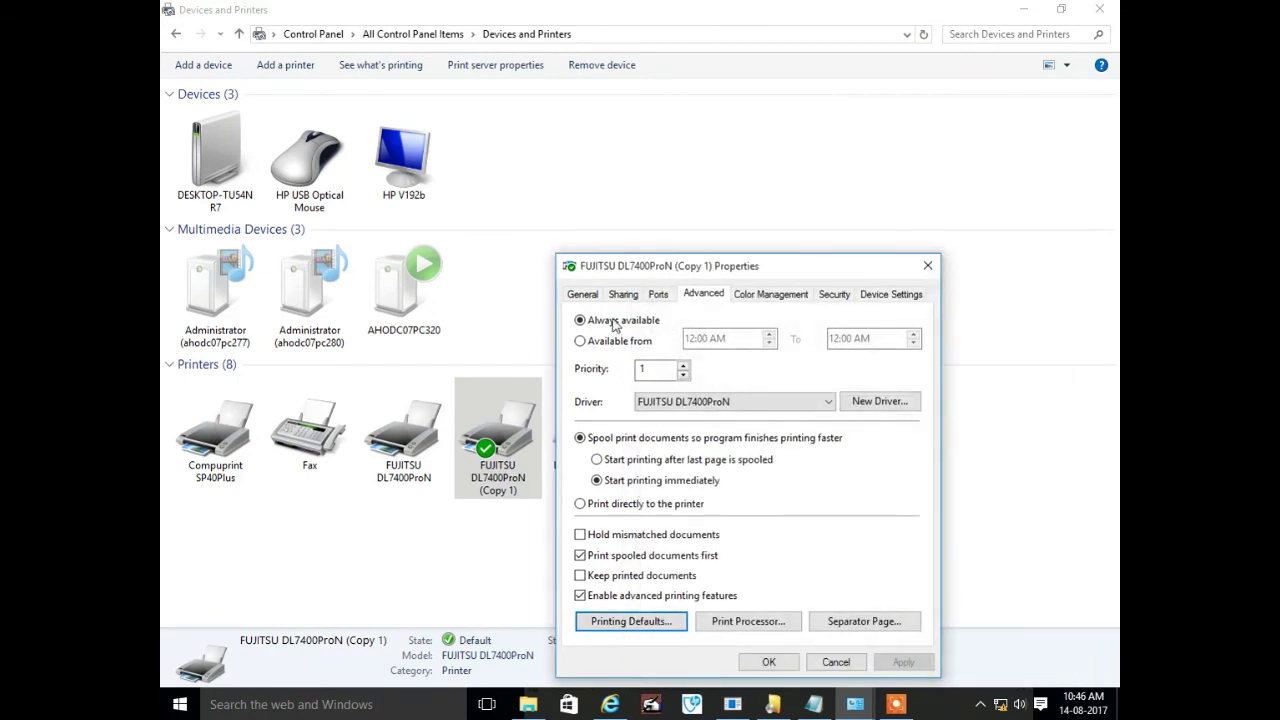
# Check the Paper/Quality printing preferences, then close the printer properties
pyautogui.click(584, 294)
pyautogui.click(750, 620)
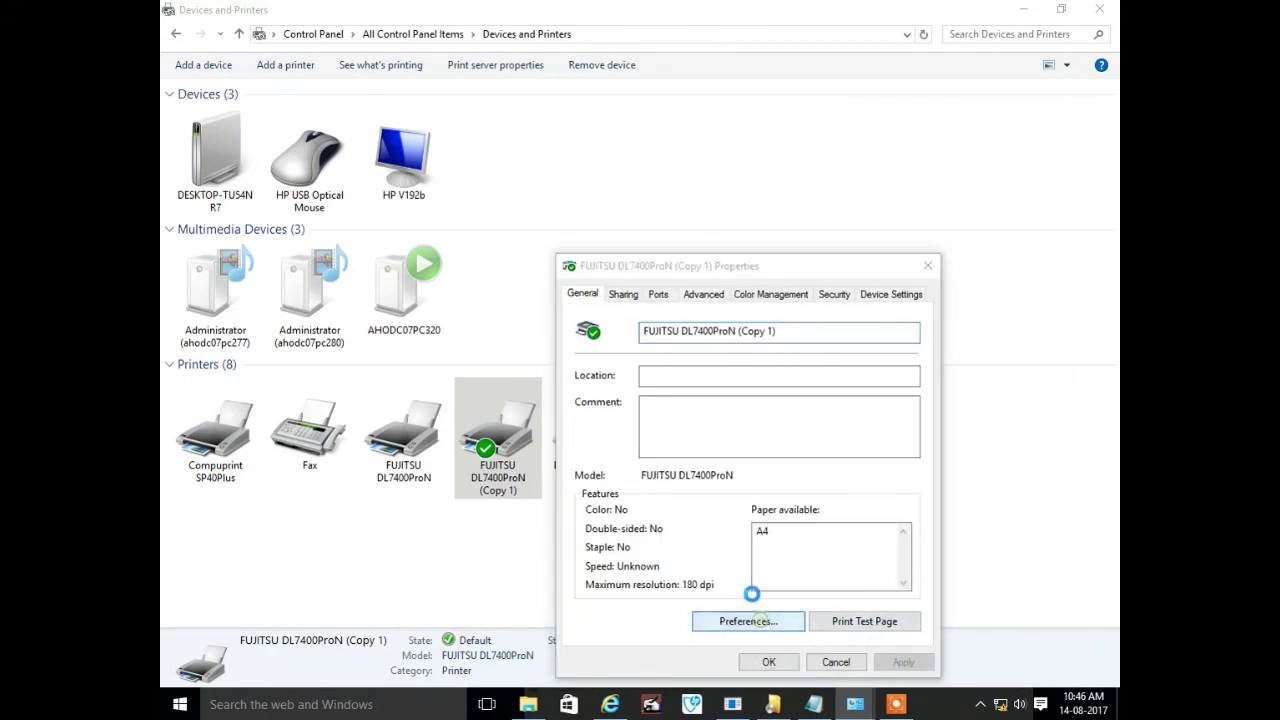
pyautogui.click(748, 325)
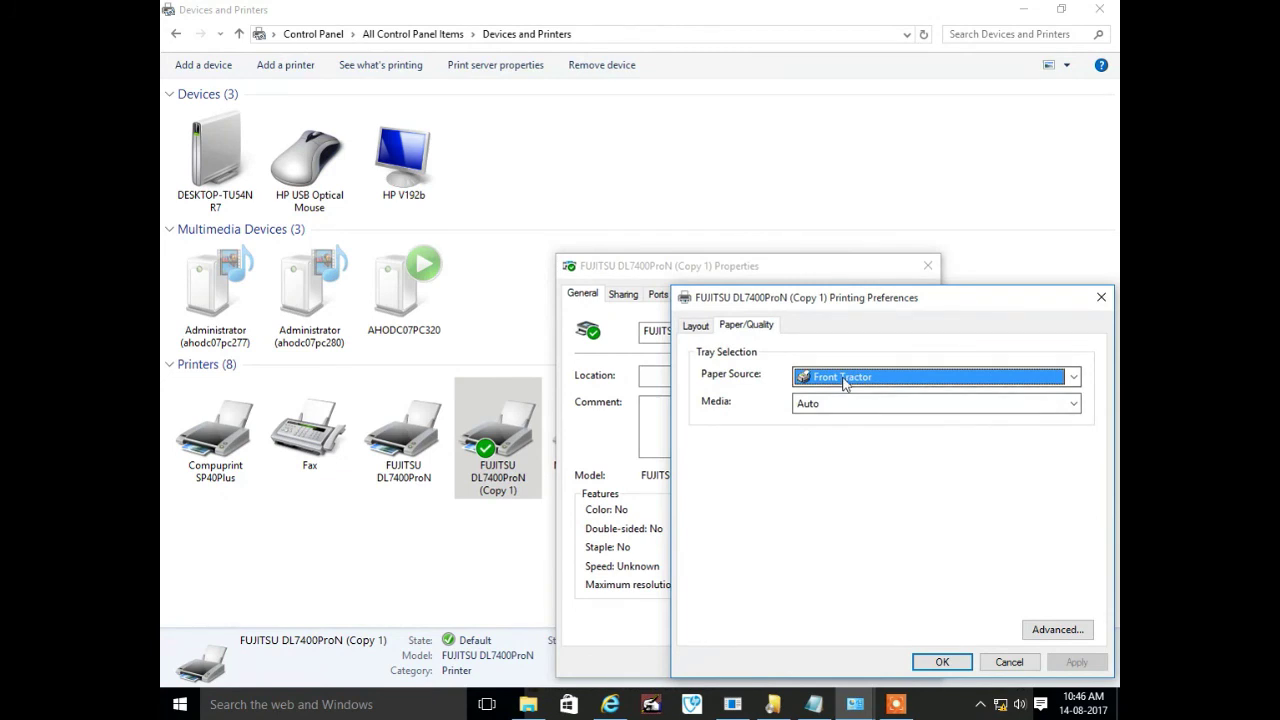
pyautogui.click(1030, 634)
pyautogui.click(963, 658)
pyautogui.click(935, 660)
pyautogui.click(788, 660)
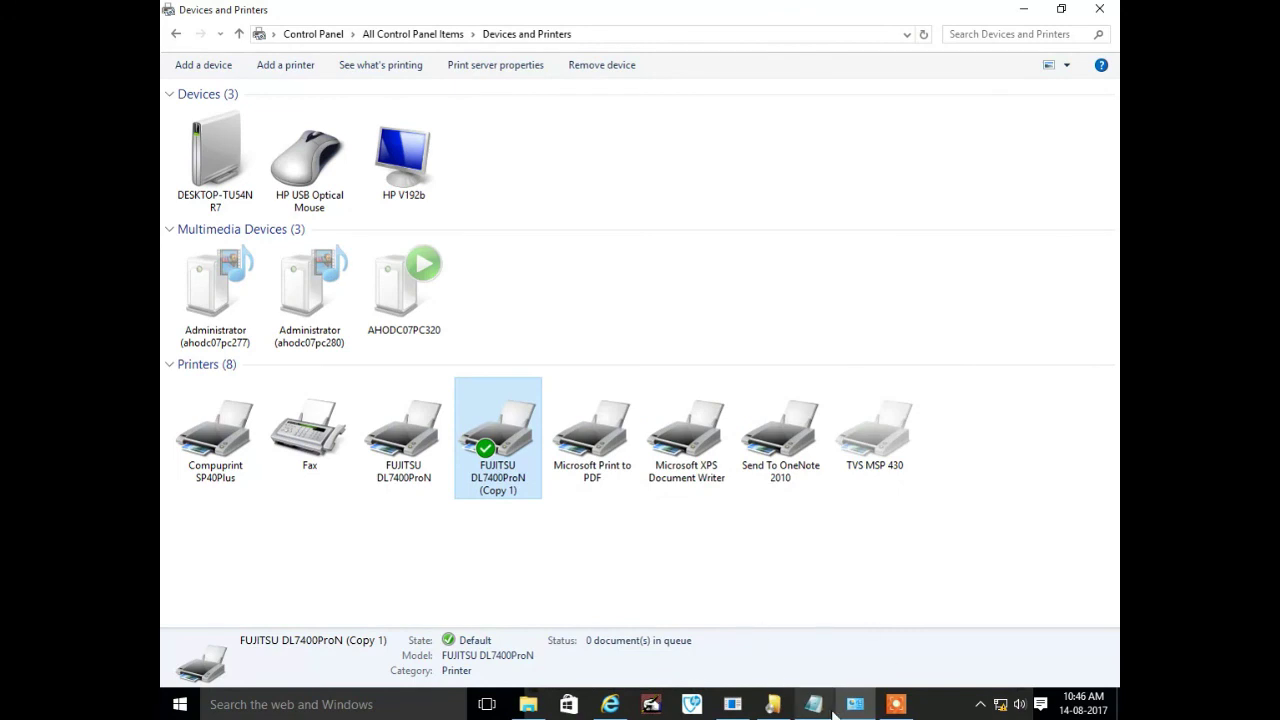
pyautogui.click(812, 704)
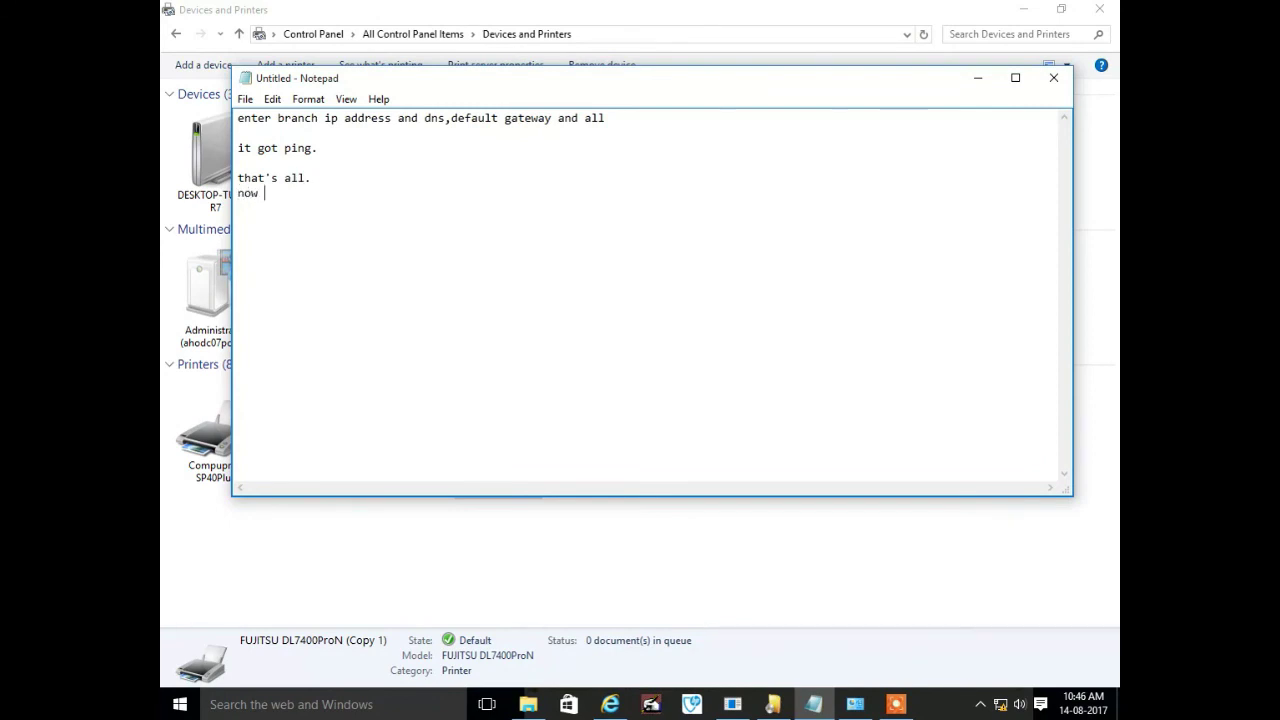
# Add 'now print.' to the Notepad notes and start the closing thanks-for-watching line
pyautogui.write('rint.')
pyautogui.write('hinbg')
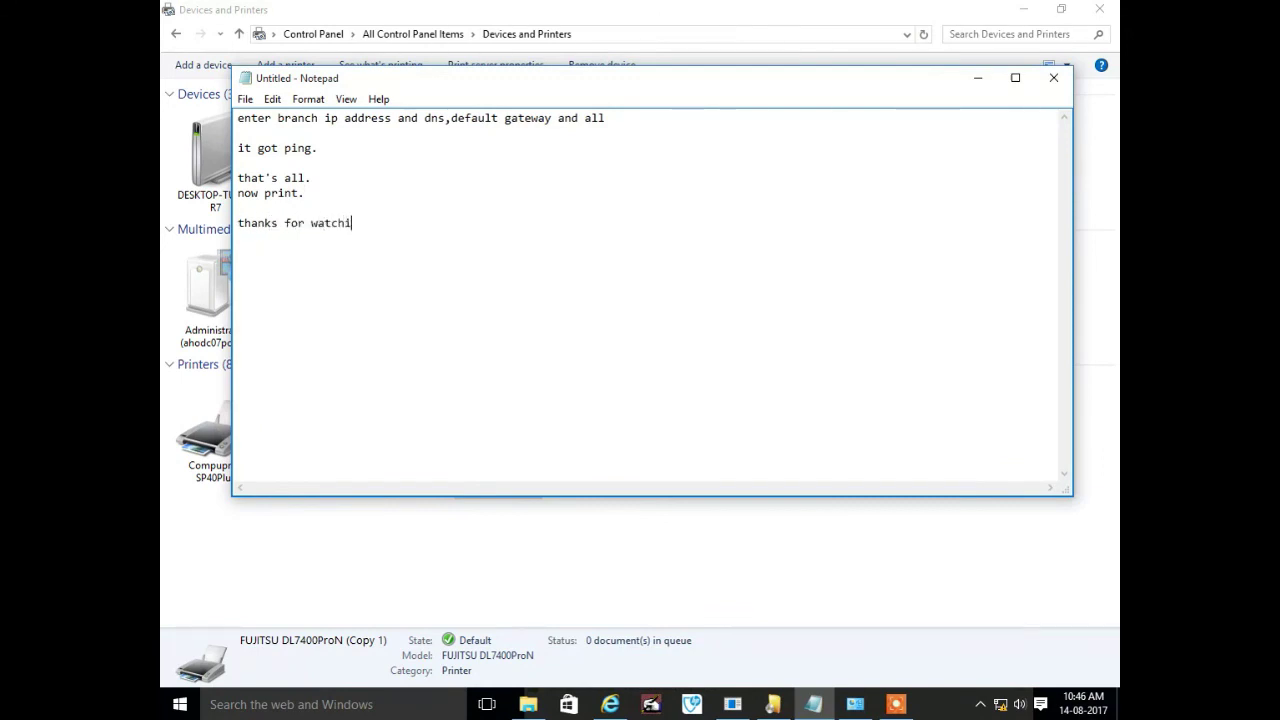